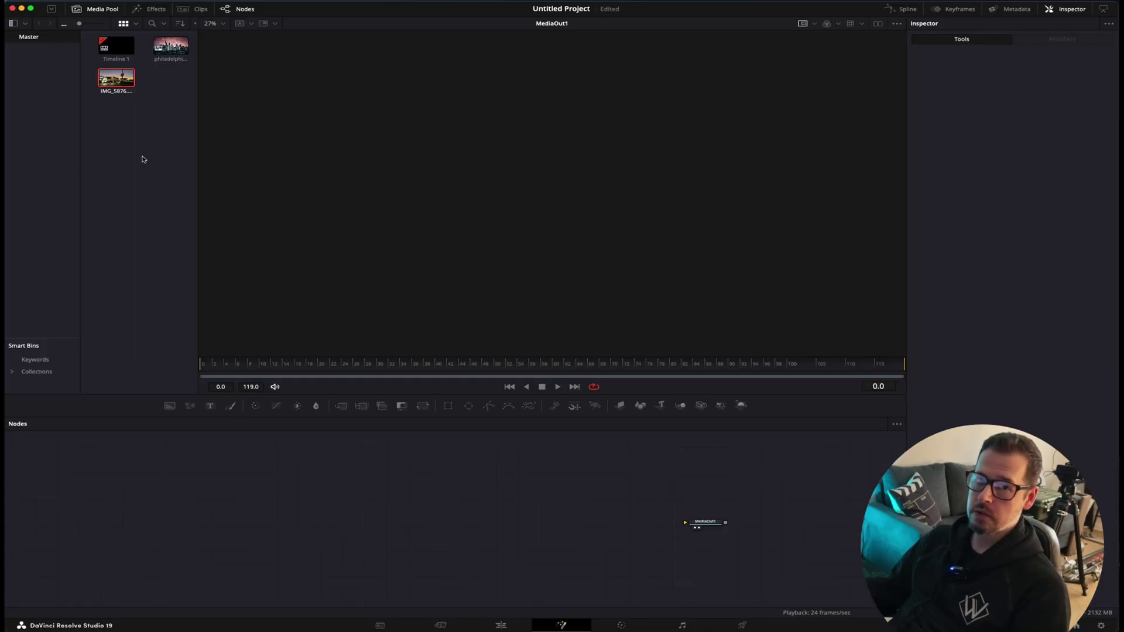
Wire the IMG_5876.mov MediaIn1 node into MediaOut1 and line the two nodes up horizontally
{"action": "left_click_drag", "start_coordinate": [120, 75], "coordinate": [700, 522]}
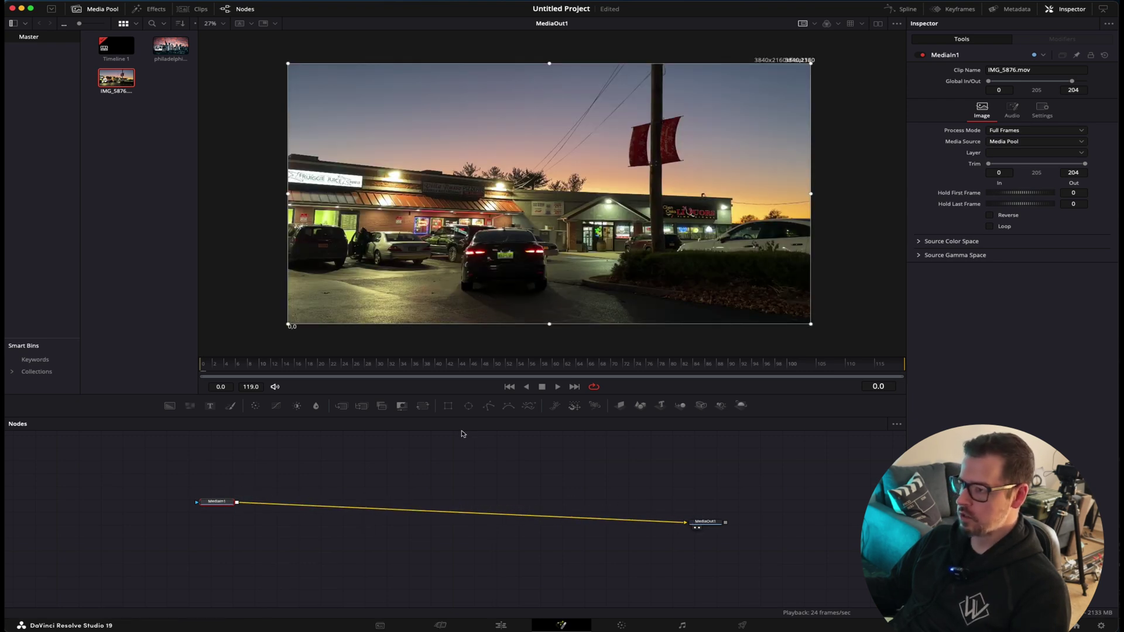
{"action": "left_click_drag", "start_coordinate": [224, 497], "coordinate": [230, 522]}
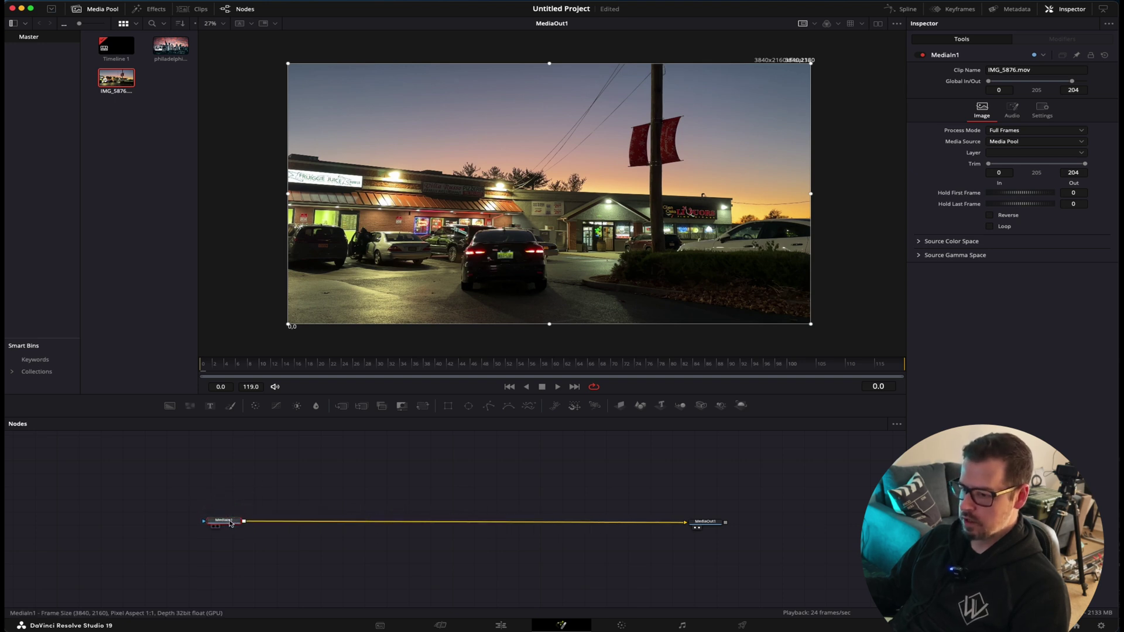
{"action": "left_click", "coordinate": [264, 474]}
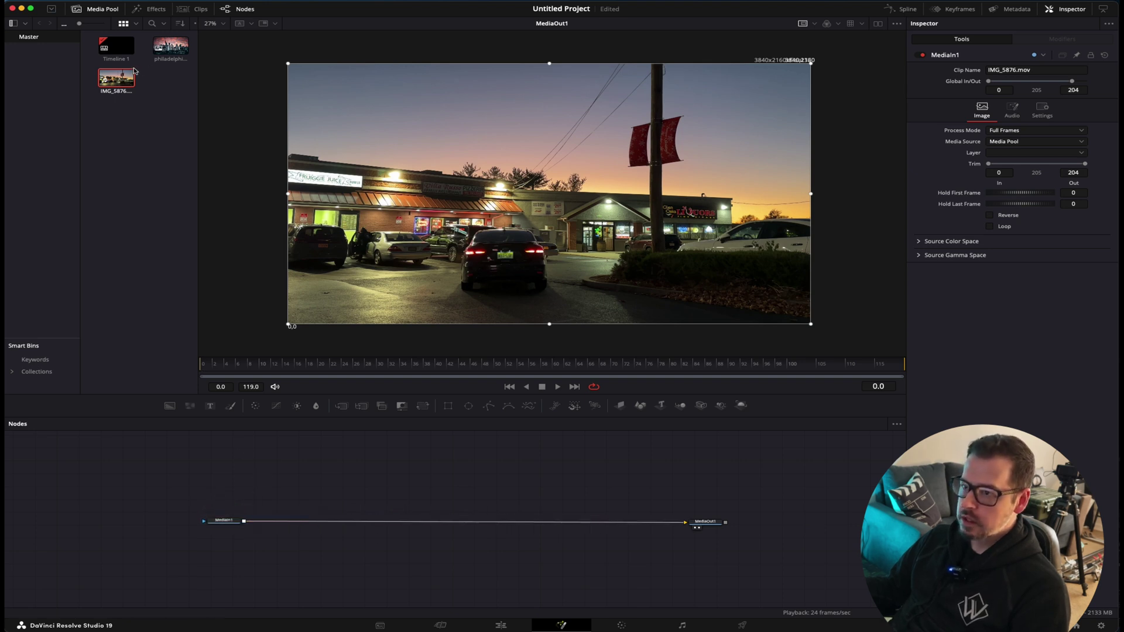
{"action": "left_click", "coordinate": [235, 518]}
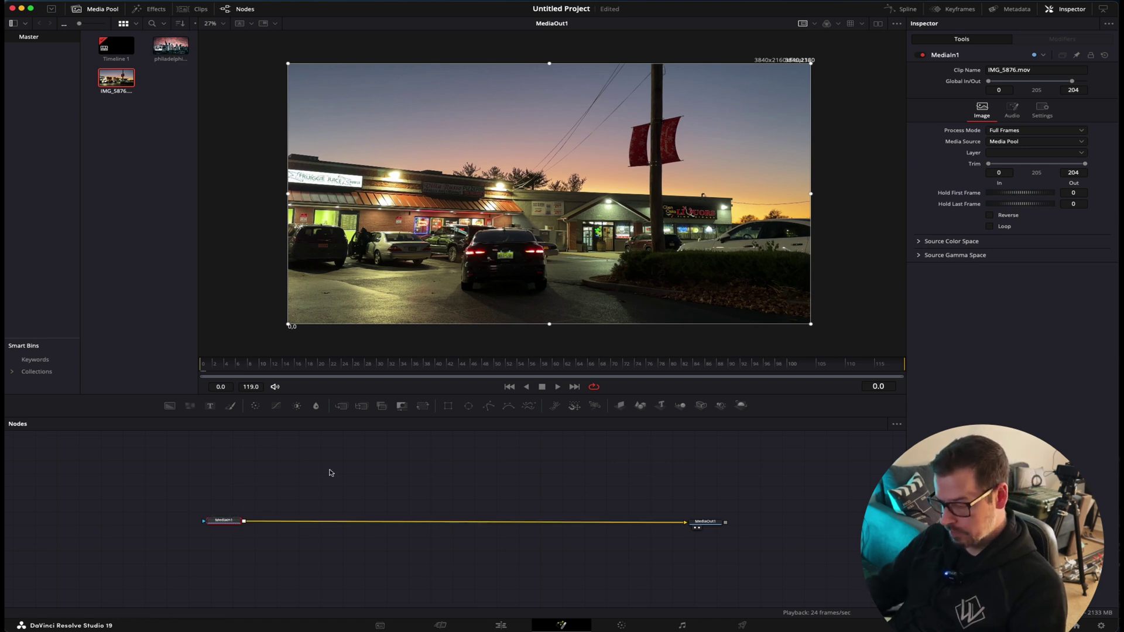
Add a Tracker after MediaIn1 and track the lit EASY sign forward to frame 119
{"action": "key", "text": "shift+space"}
{"action": "type", "text": "tra"}
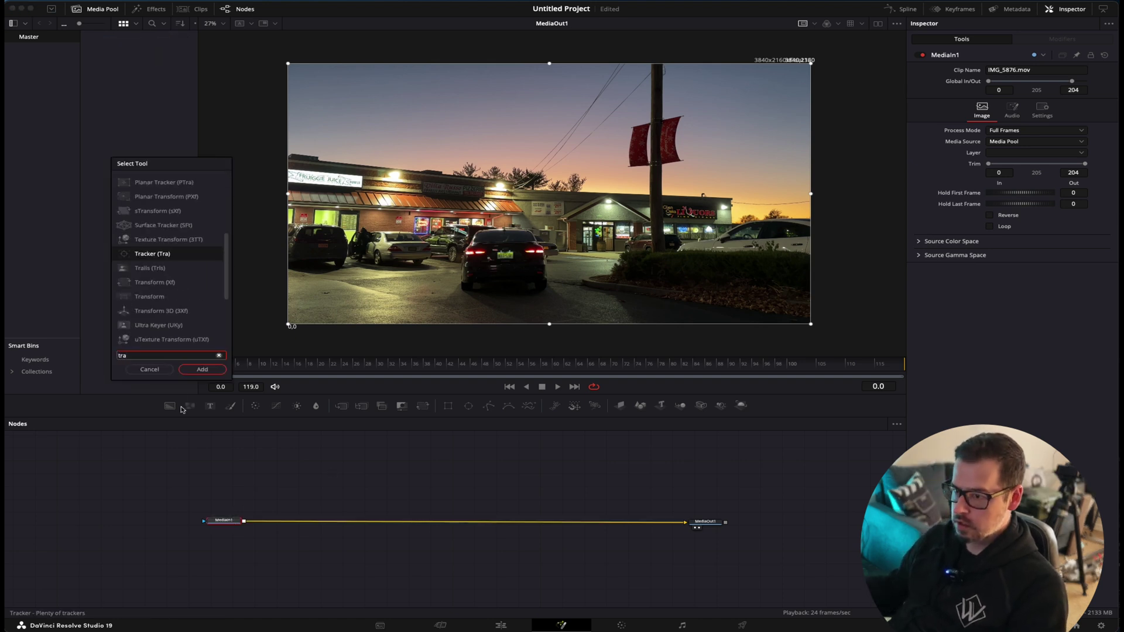
{"action": "left_click", "coordinate": [203, 369]}
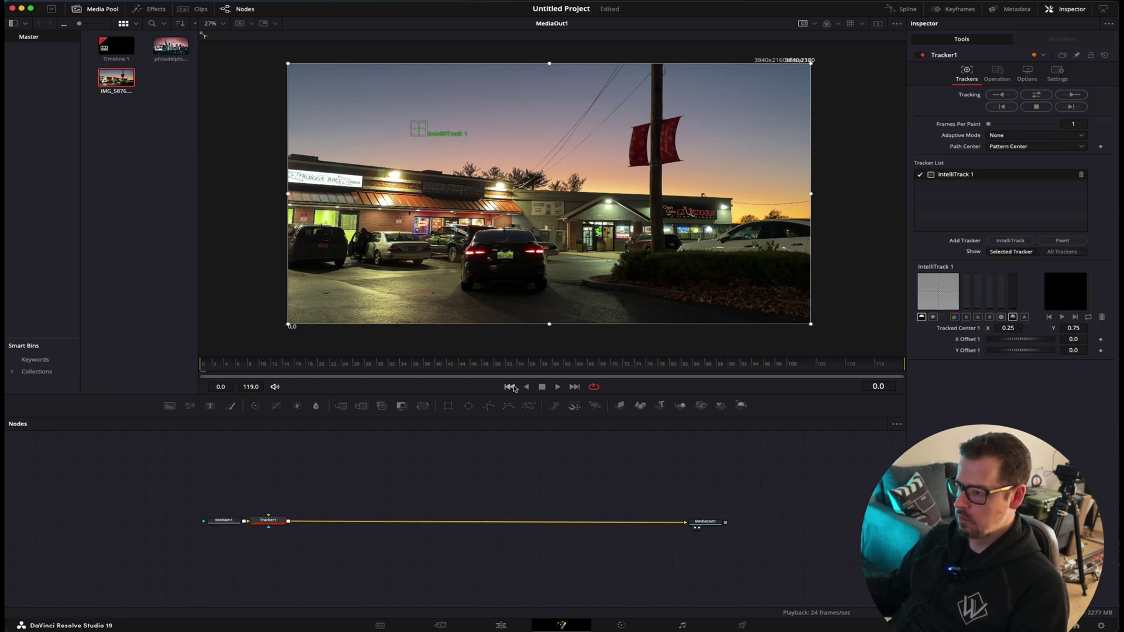
{"action": "left_click_drag", "start_coordinate": [420, 132], "coordinate": [535, 202]}
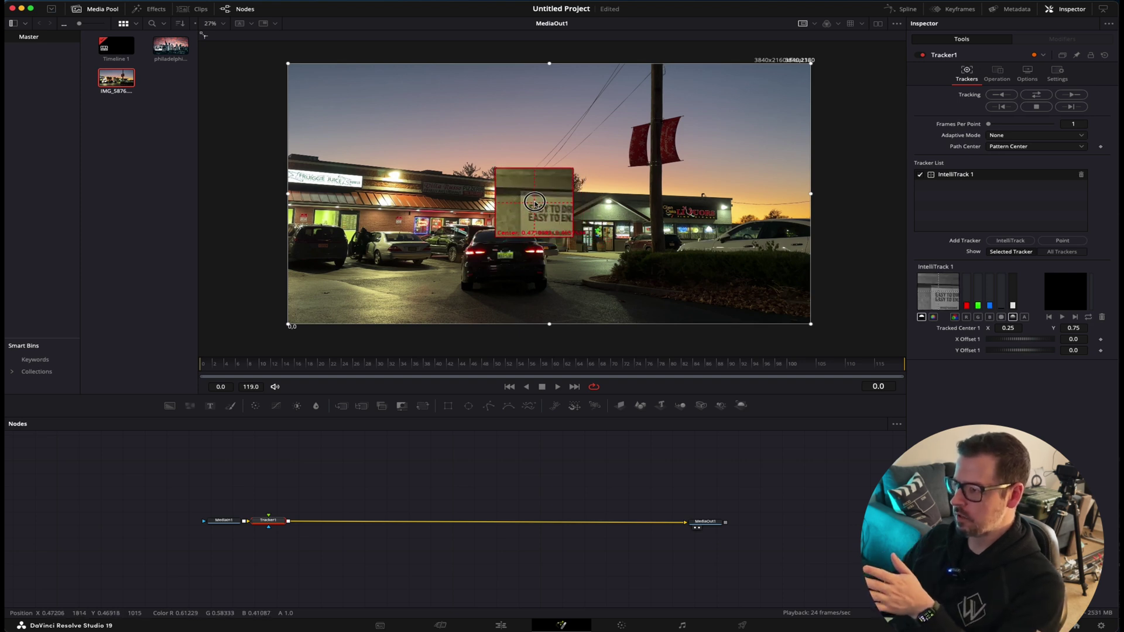
{"action": "left_click", "coordinate": [1072, 94]}
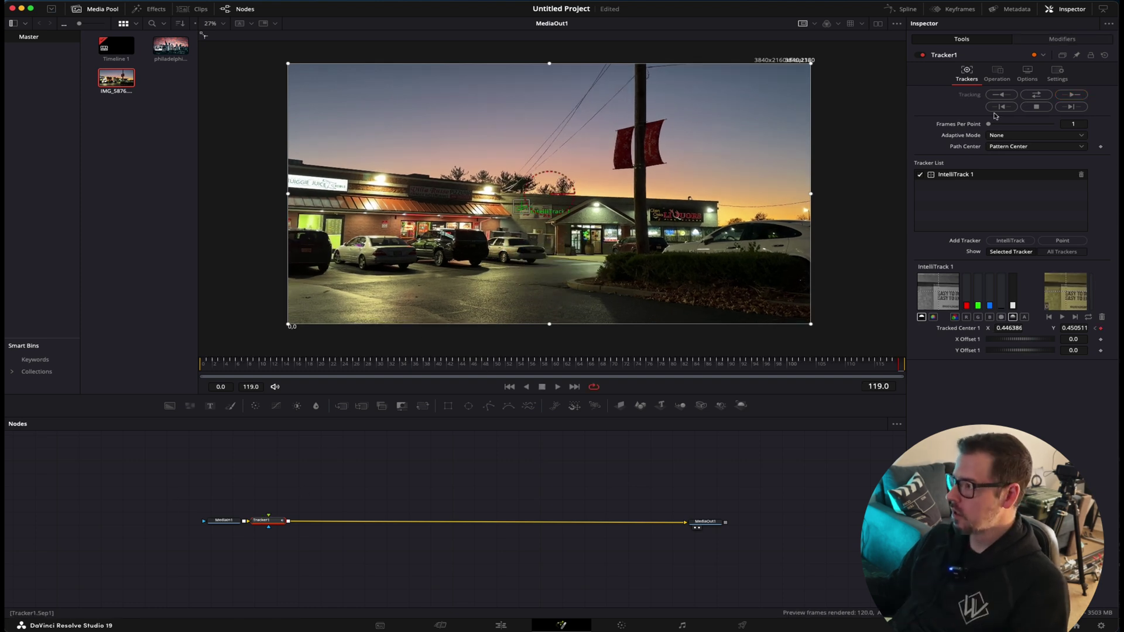
Set Tracker1's operation to Match Move and move the three-node chain lower in the graph
{"action": "left_click", "coordinate": [996, 75]}
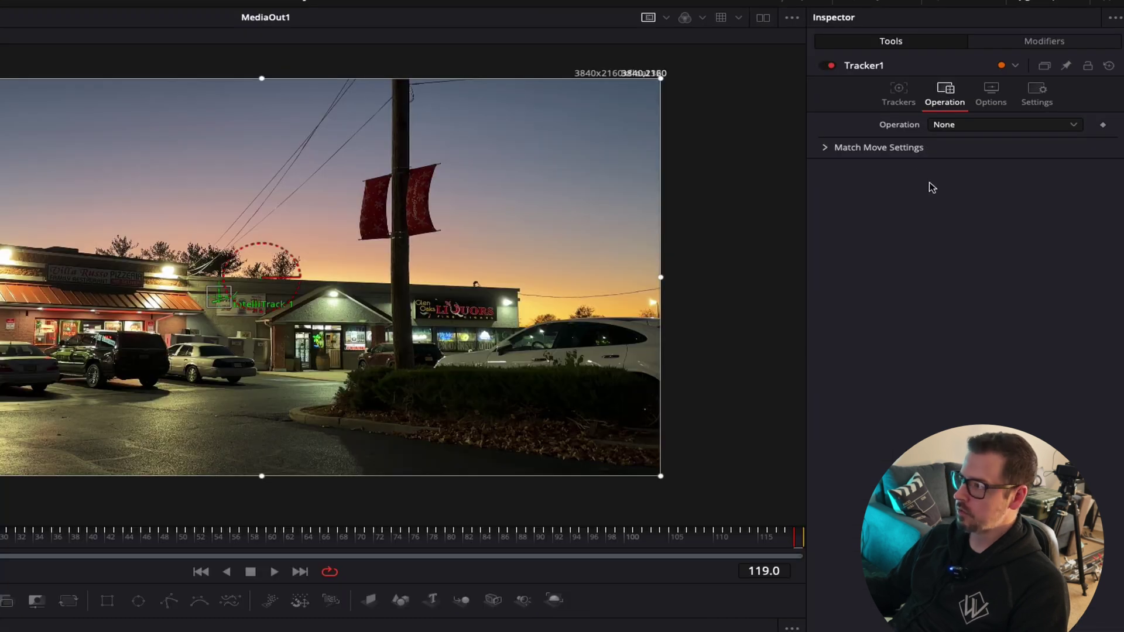
{"action": "left_click", "coordinate": [1026, 126]}
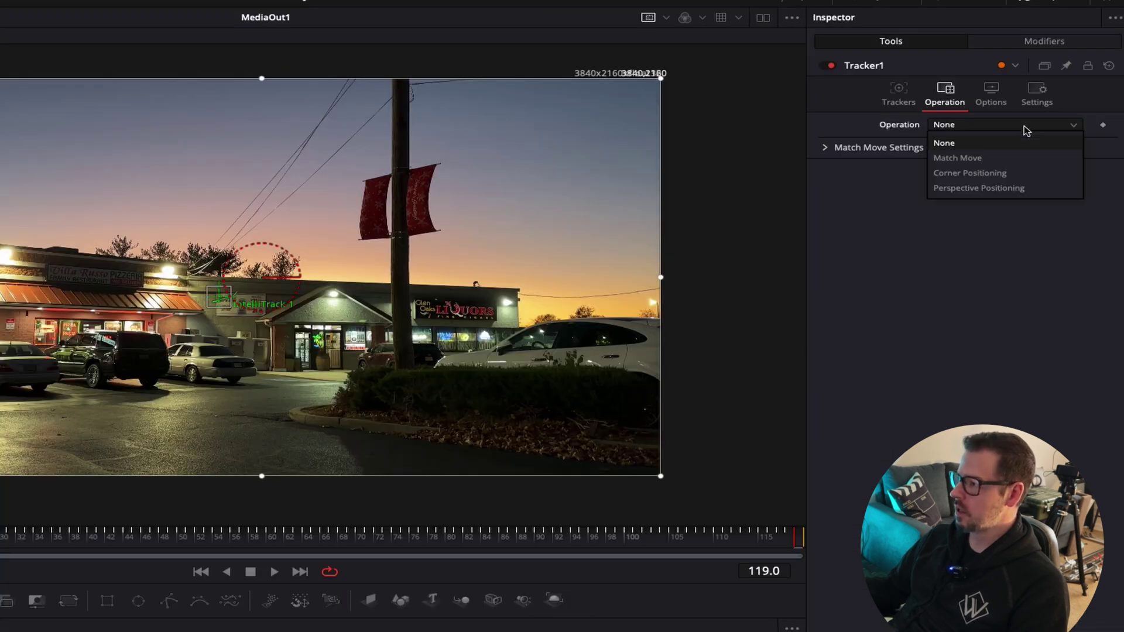
{"action": "left_click", "coordinate": [1019, 159]}
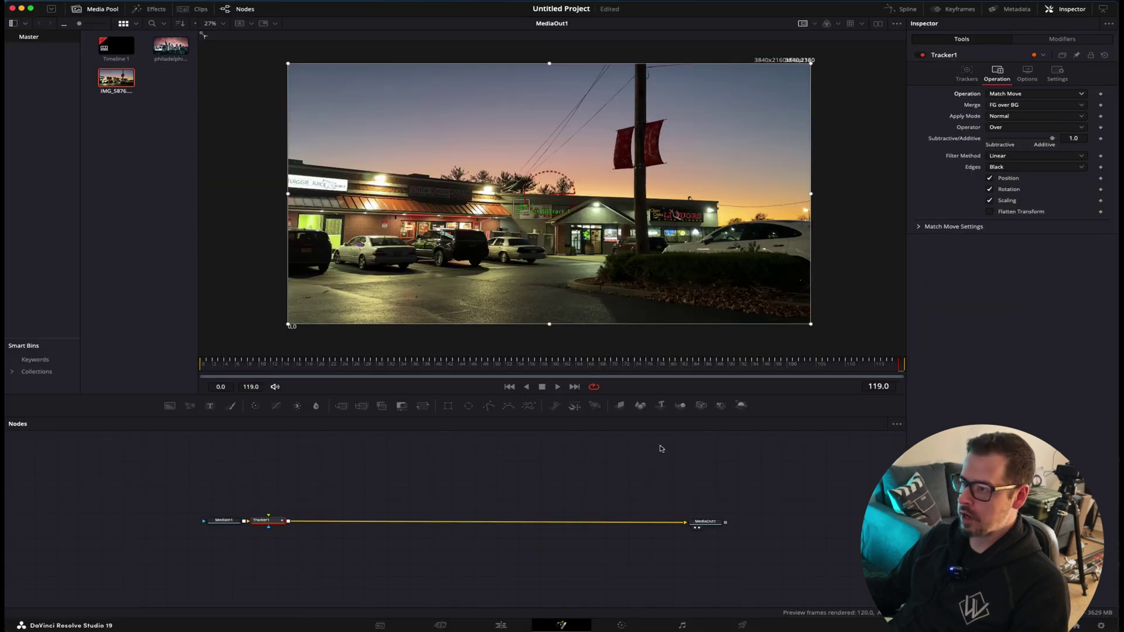
{"action": "left_click_drag", "start_coordinate": [154, 483], "coordinate": [785, 580]}
{"action": "left_click_drag", "start_coordinate": [714, 526], "coordinate": [727, 558]}
Add the Philadelphia skyline image as MediaIn2 and connect it to Tracker1's foreground input
{"action": "left_click", "coordinate": [548, 475]}
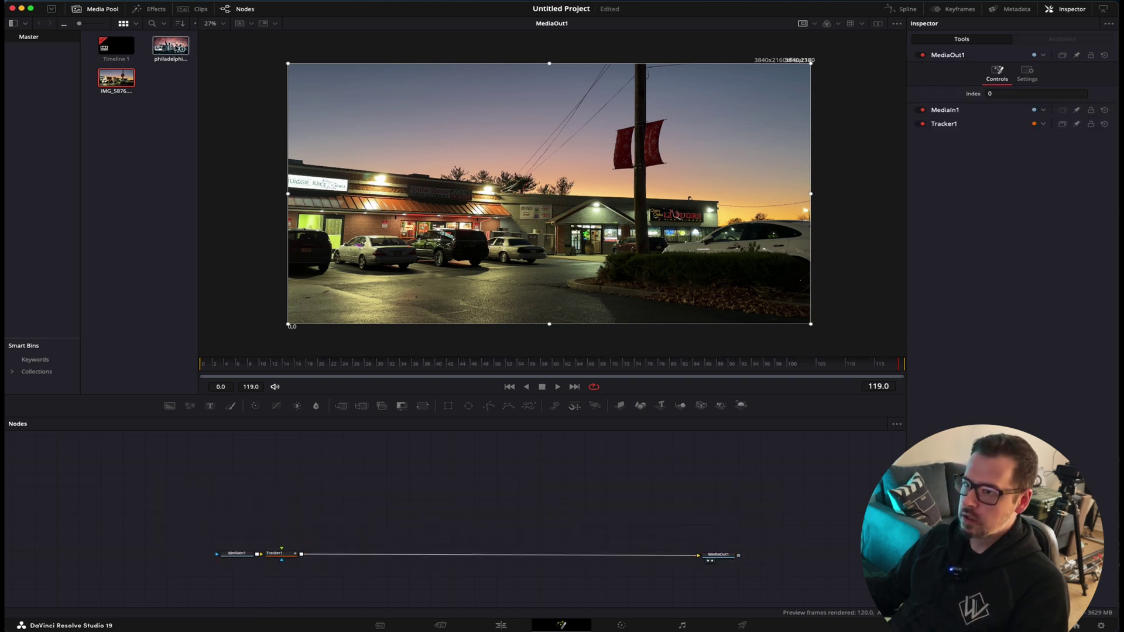
{"action": "left_click_drag", "start_coordinate": [171, 46], "coordinate": [284, 482]}
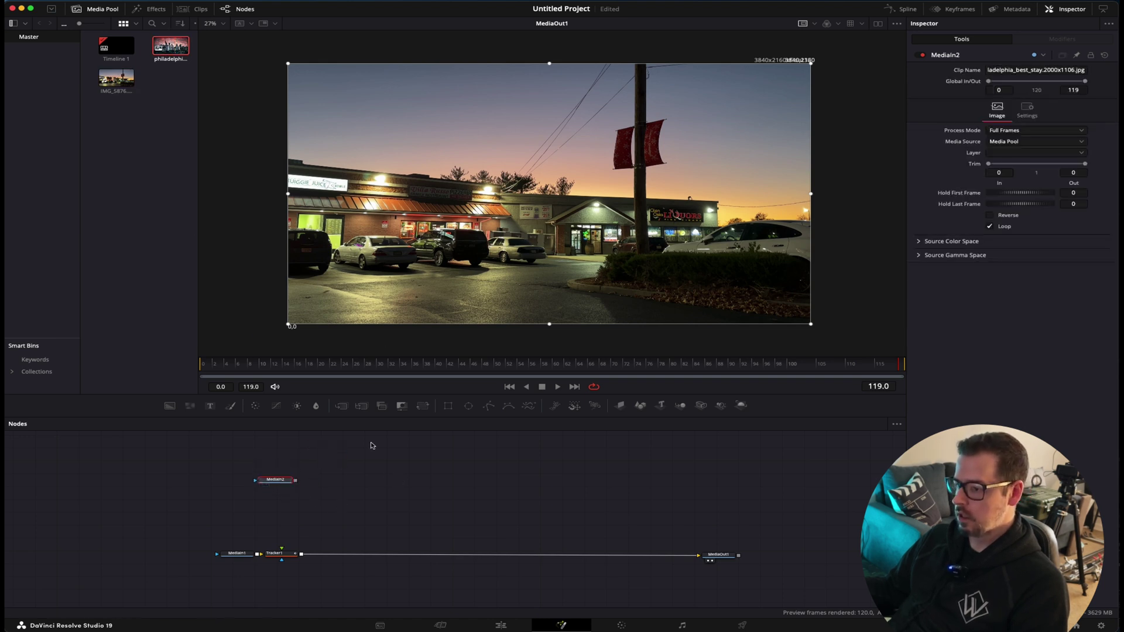
{"action": "left_click_drag", "start_coordinate": [294, 481], "coordinate": [292, 548]}
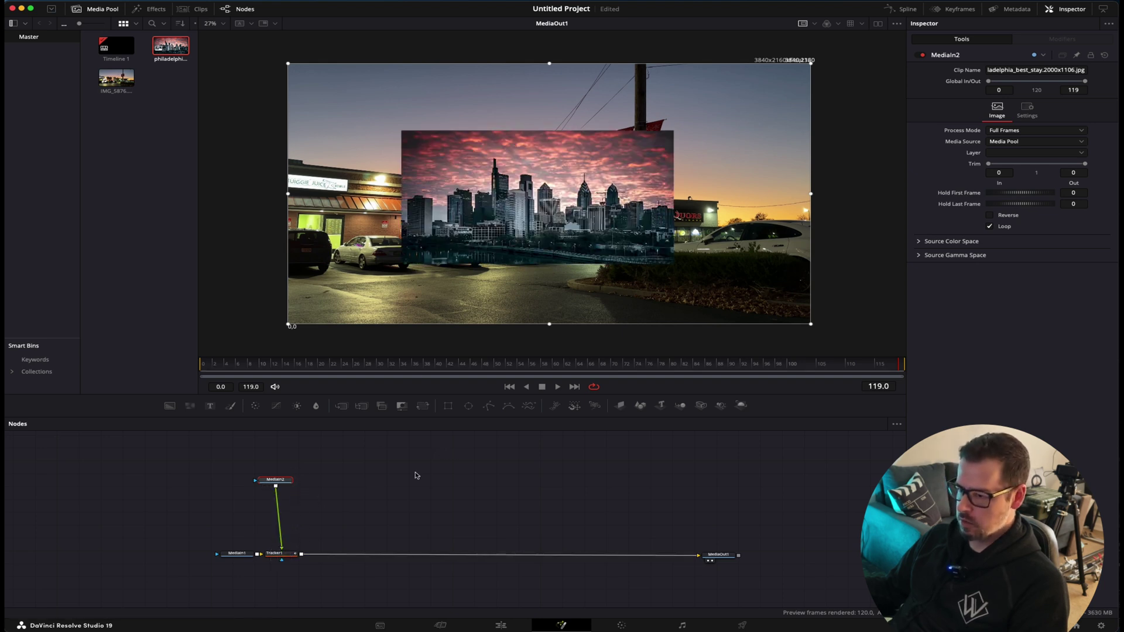
Add a Transform after MediaIn2, scale the skyline to 2.33 and shift it up-right
{"action": "key", "text": "shift+space"}
{"action": "type", "text": "tr"}
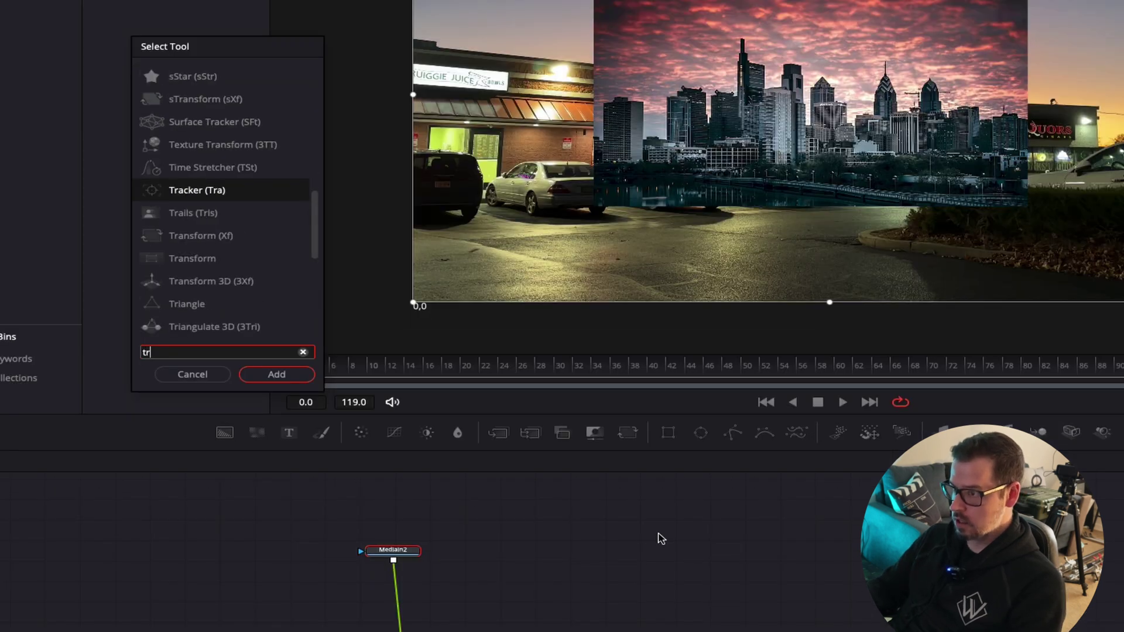
{"action": "type", "text": "an"}
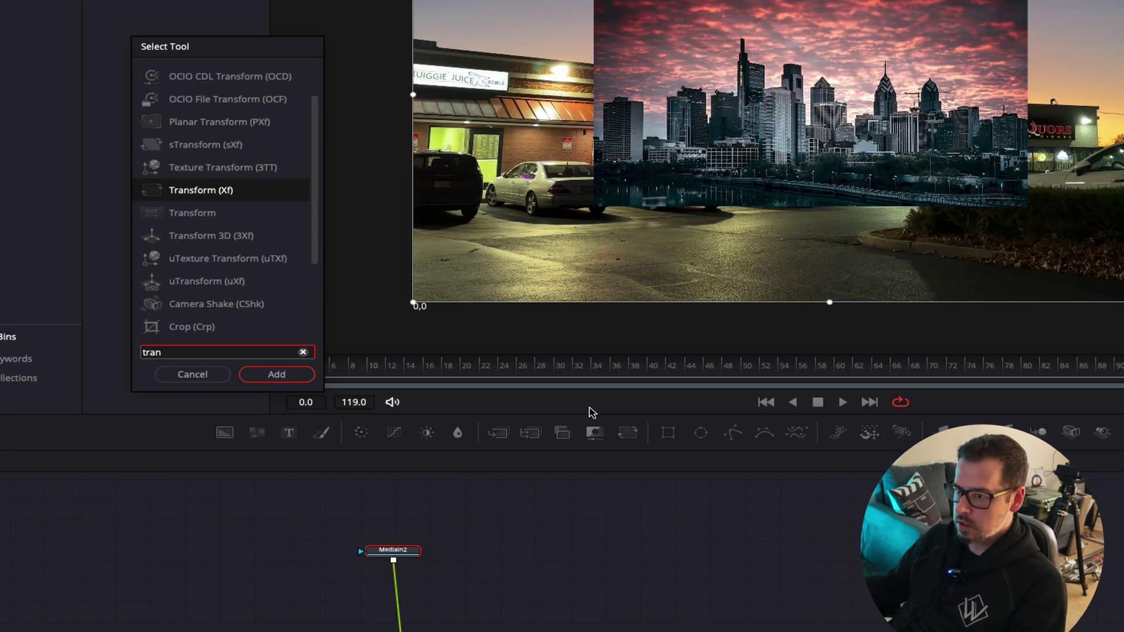
{"action": "left_click", "coordinate": [277, 374]}
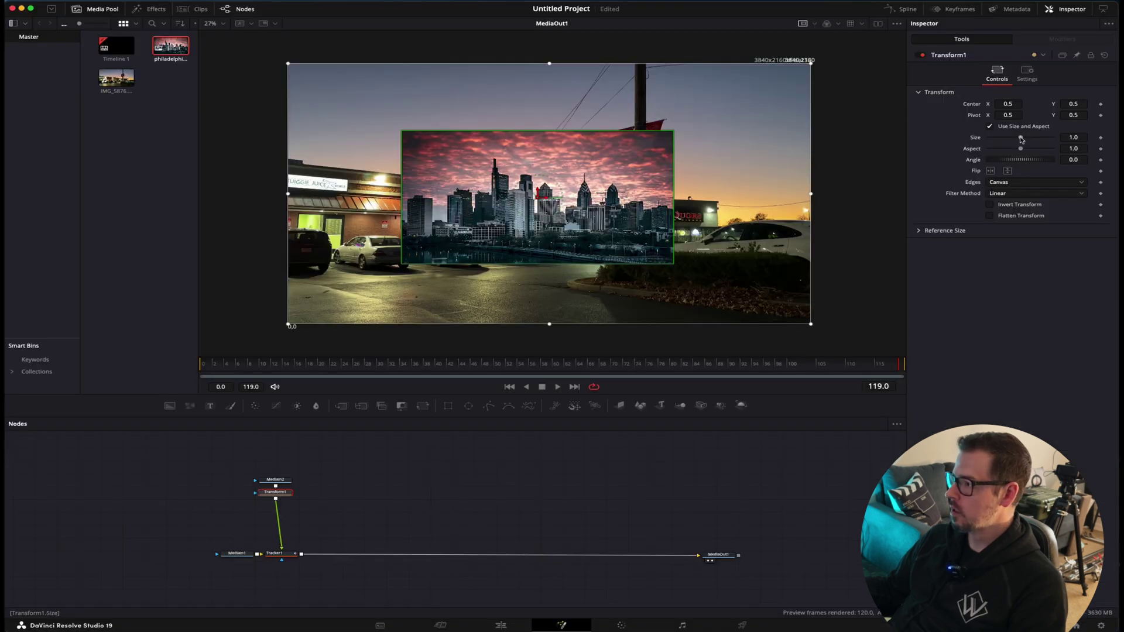
{"action": "left_click_drag", "start_coordinate": [1022, 139], "coordinate": [1034, 138]}
{"action": "left_click_drag", "start_coordinate": [541, 200], "coordinate": [576, 185]}
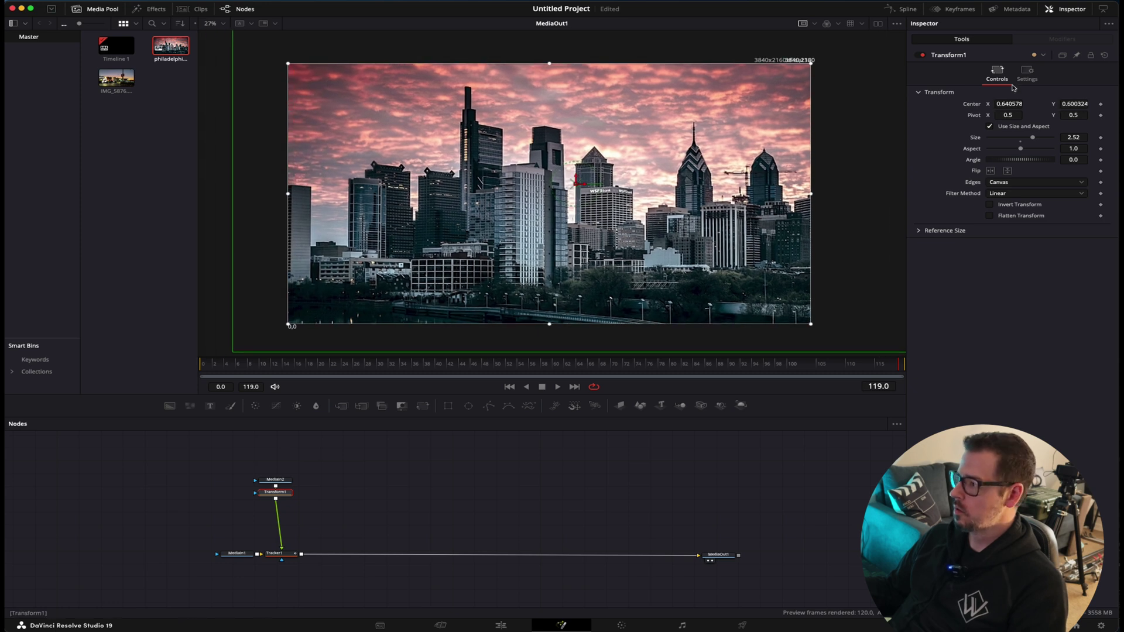
Lower the Transform's blend to check the skyline alignment, then preview the tracked sky
{"action": "left_click", "coordinate": [1031, 74]}
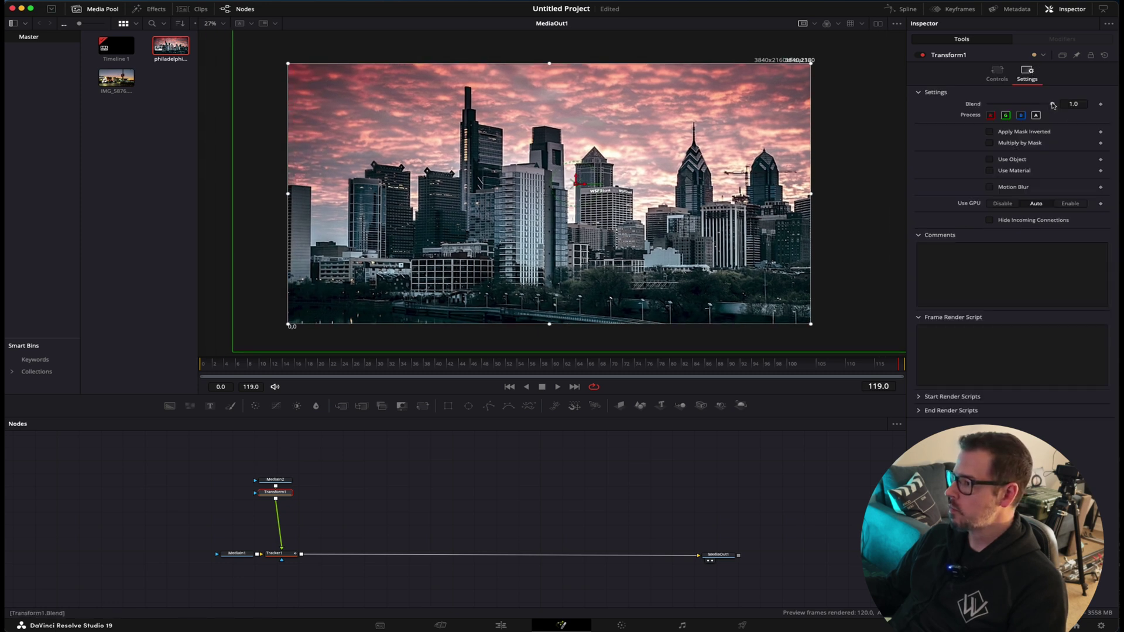
{"action": "left_click_drag", "start_coordinate": [1051, 104], "coordinate": [1019, 105]}
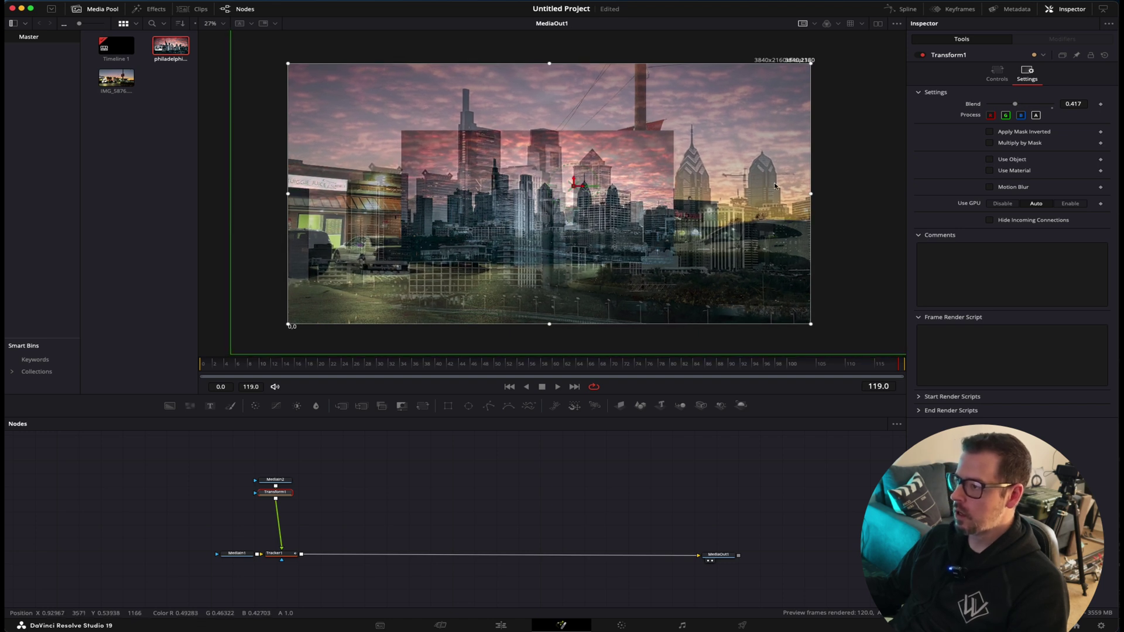
{"action": "scroll", "coordinate": [775, 186], "scroll_direction": "up", "scroll_amount": 2}
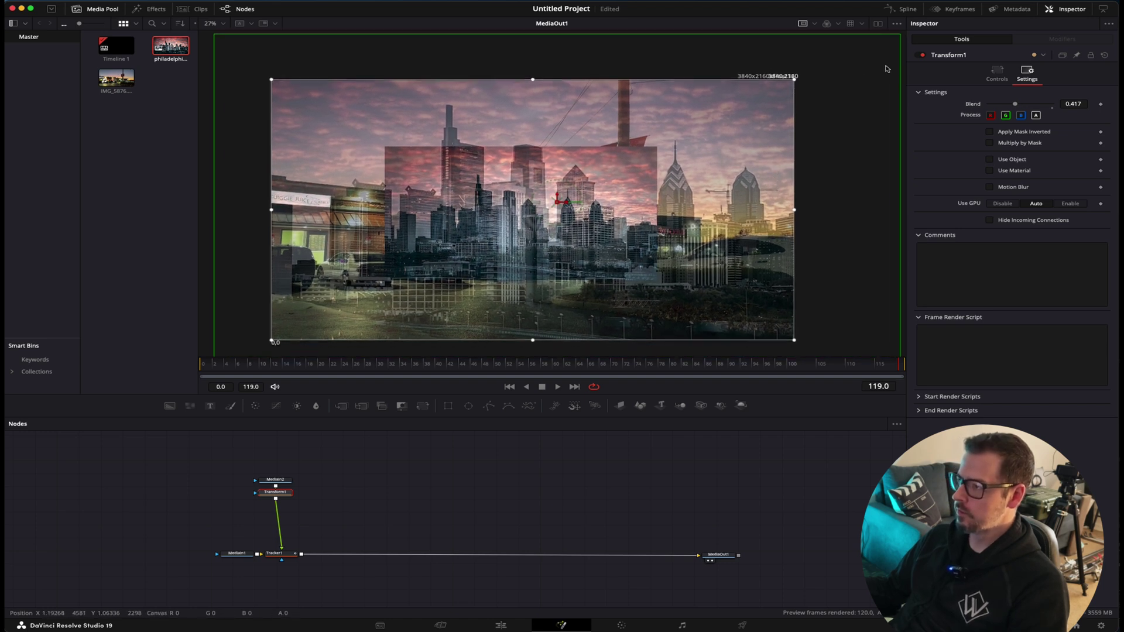
{"action": "key", "text": "space"}
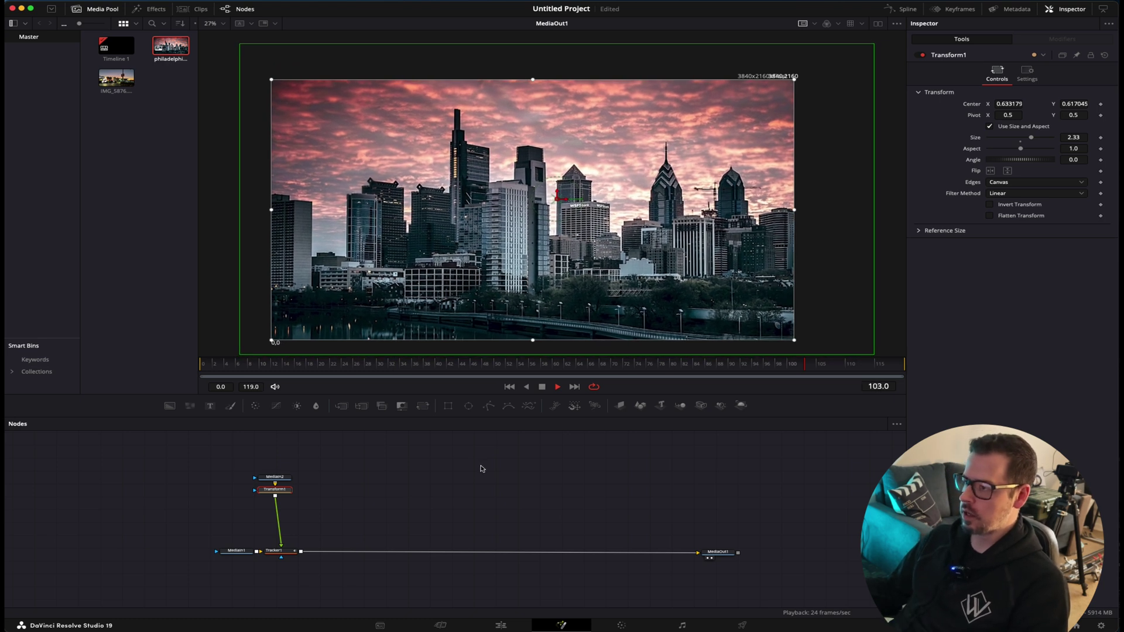
{"action": "key", "text": "space"}
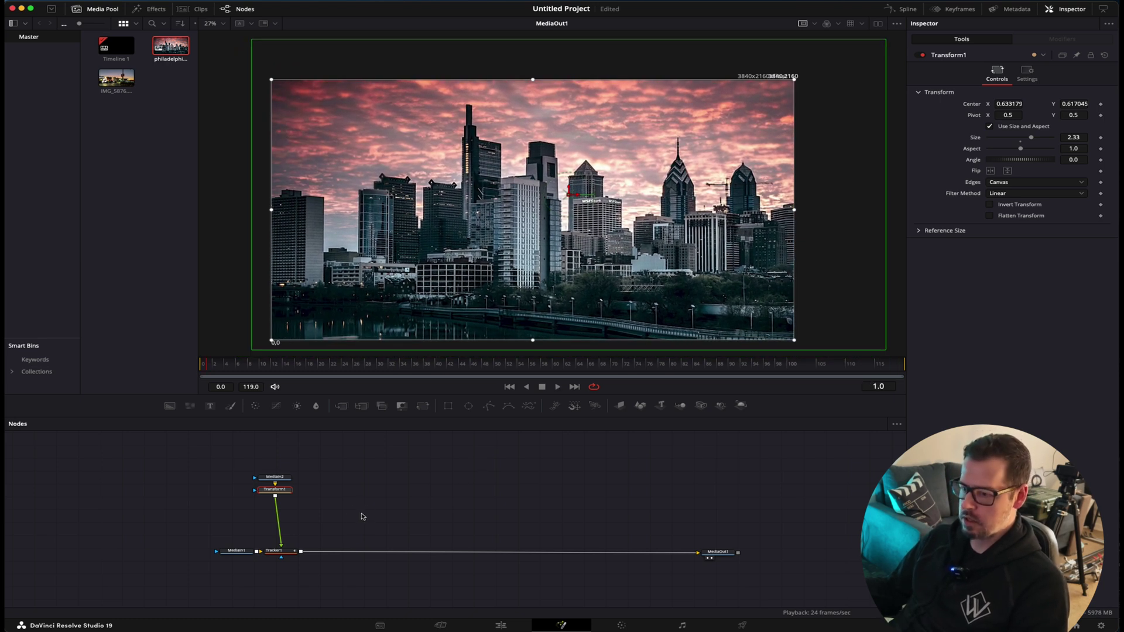
Paste a merged copy of the strip-mall clip and insert Merge1 between Tracker1 and MediaOut1
{"action": "left_click", "coordinate": [237, 551]}
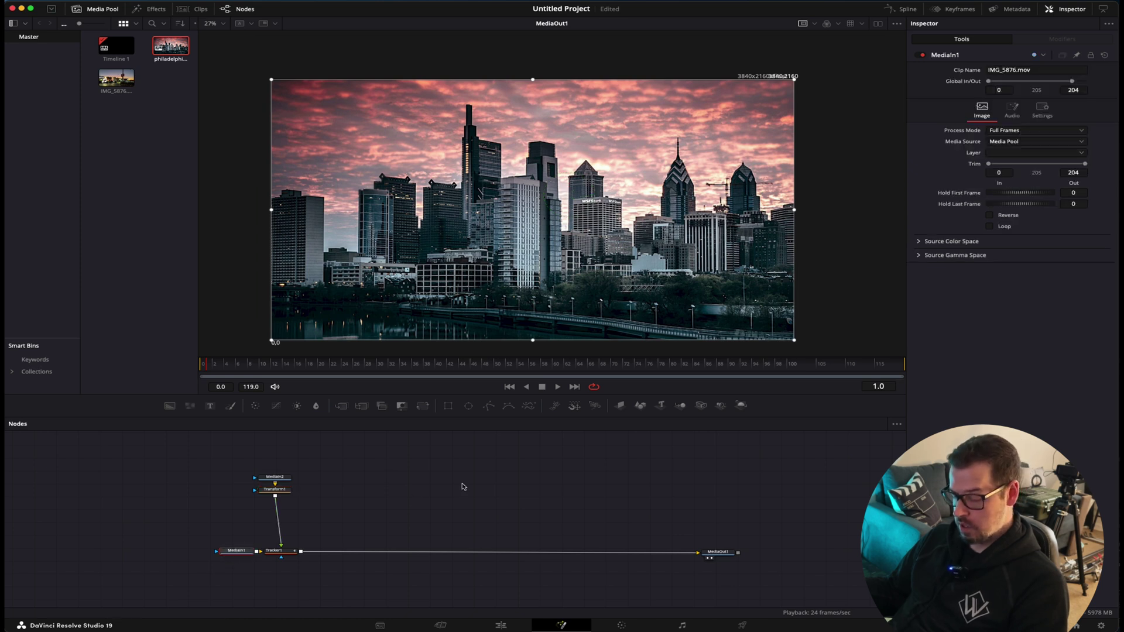
{"action": "key", "text": "ctrl+v"}
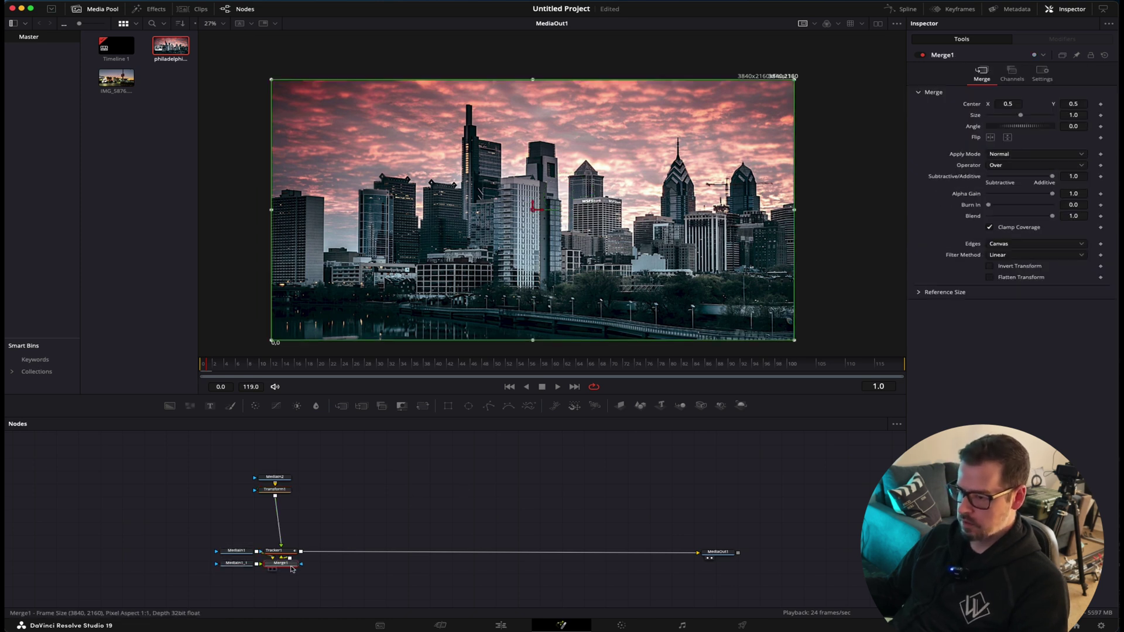
{"action": "left_click_drag", "start_coordinate": [285, 567], "coordinate": [428, 556]}
{"action": "left_click_drag", "start_coordinate": [232, 561], "coordinate": [430, 499]}
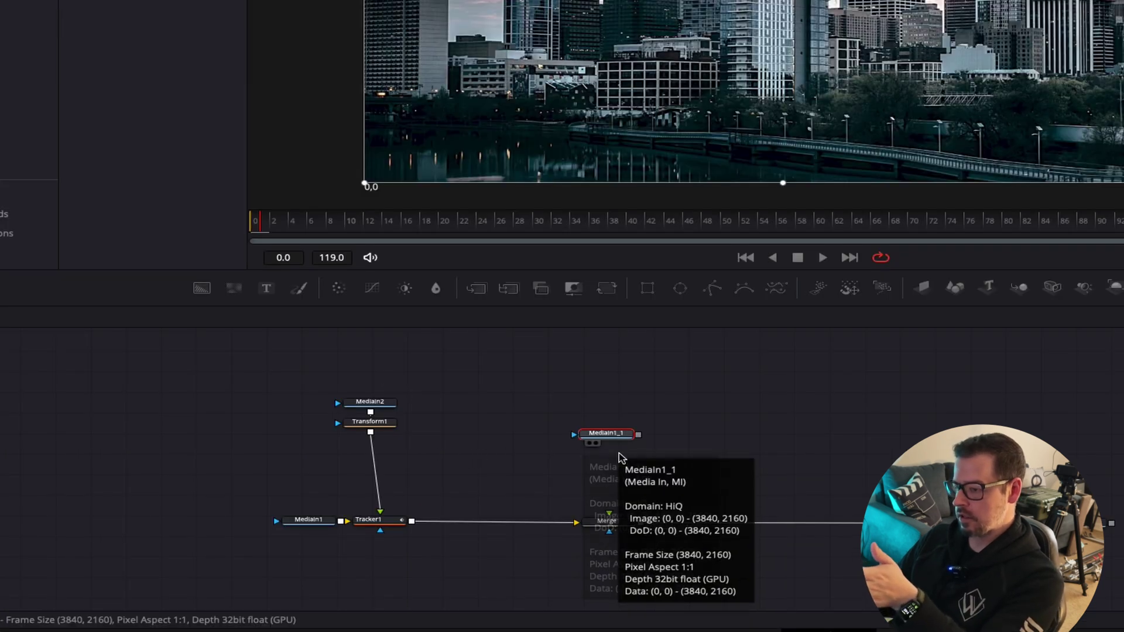
Connect the MediaIn1_1 copy to Merge1's foreground input and tidy its node position
{"action": "left_click_drag", "start_coordinate": [344, 367], "coordinate": [424, 552]}
{"action": "left_click", "coordinate": [529, 374]}
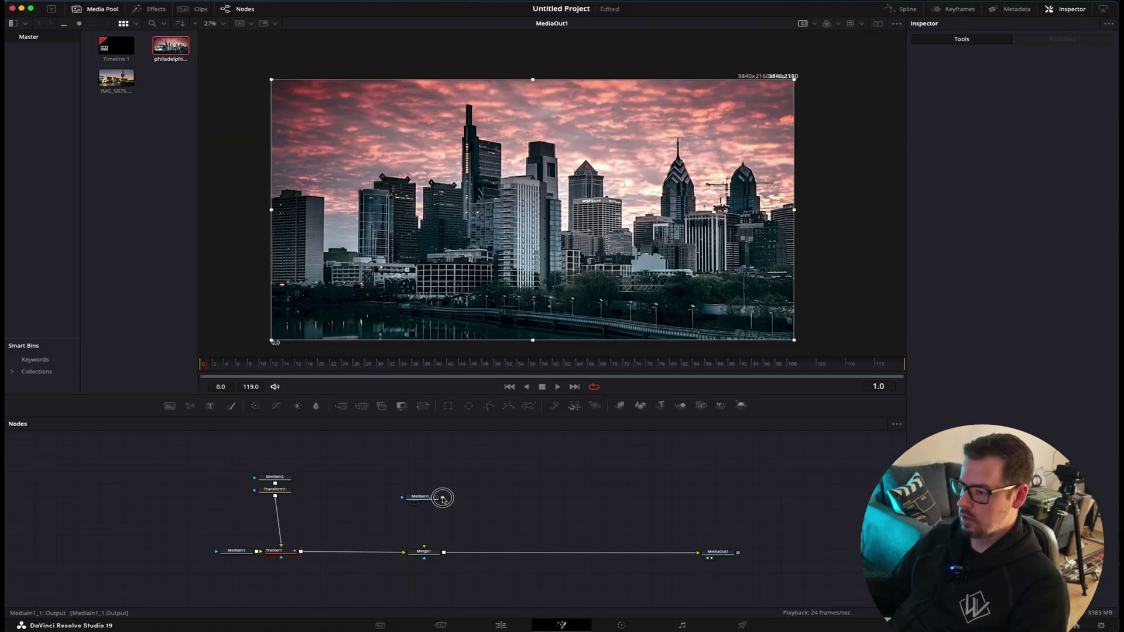
{"action": "left_click_drag", "start_coordinate": [442, 498], "coordinate": [425, 549]}
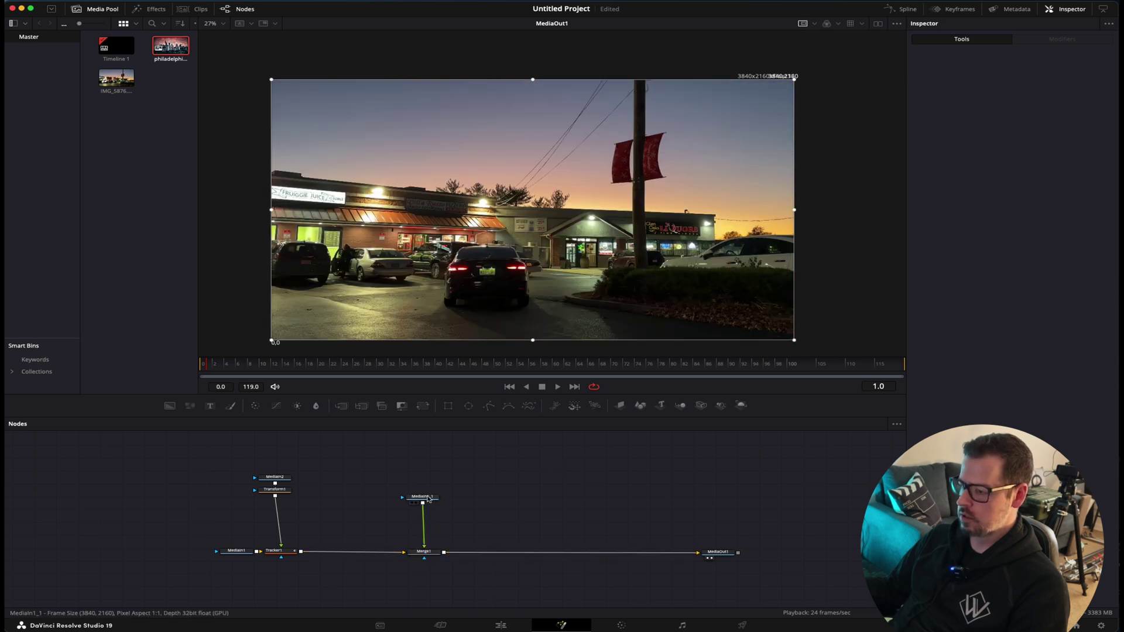
{"action": "left_click_drag", "start_coordinate": [429, 498], "coordinate": [430, 489]}
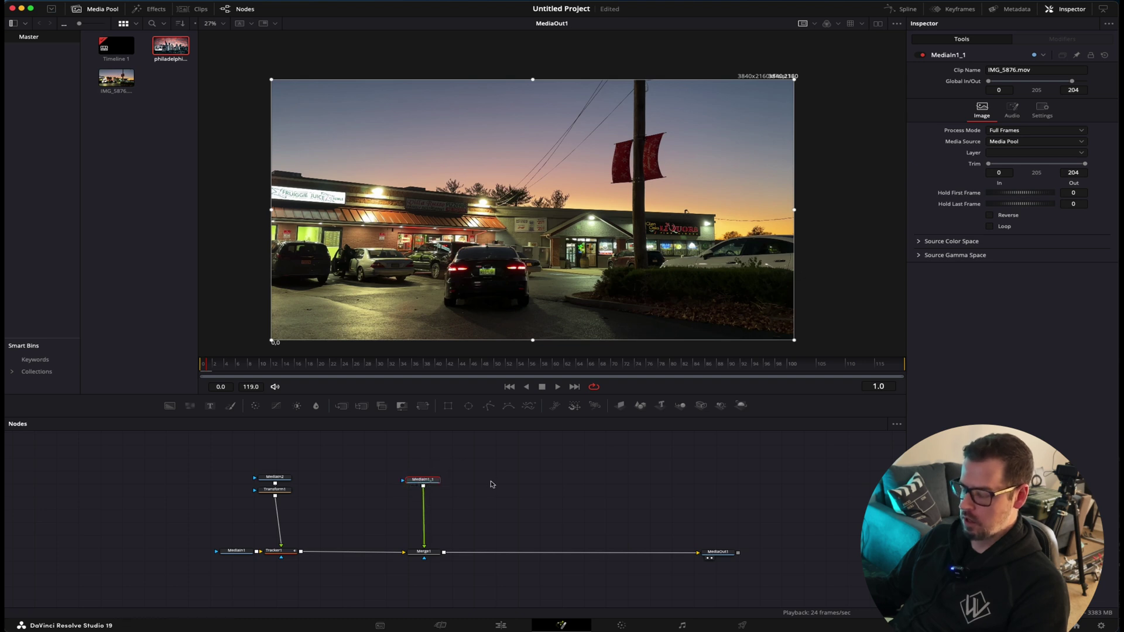
Add a Luma Keyer to the clip copy, raise its Low threshold and enable Invert
{"action": "key", "text": "shift+space"}
{"action": "type", "text": "luma"}
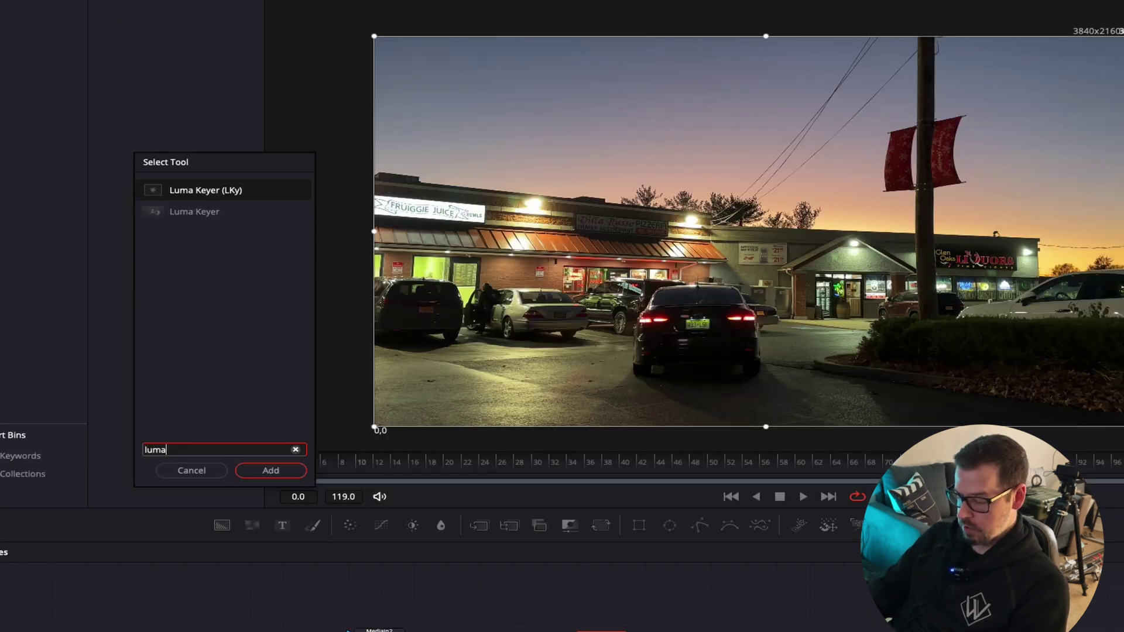
{"action": "left_click", "coordinate": [271, 470]}
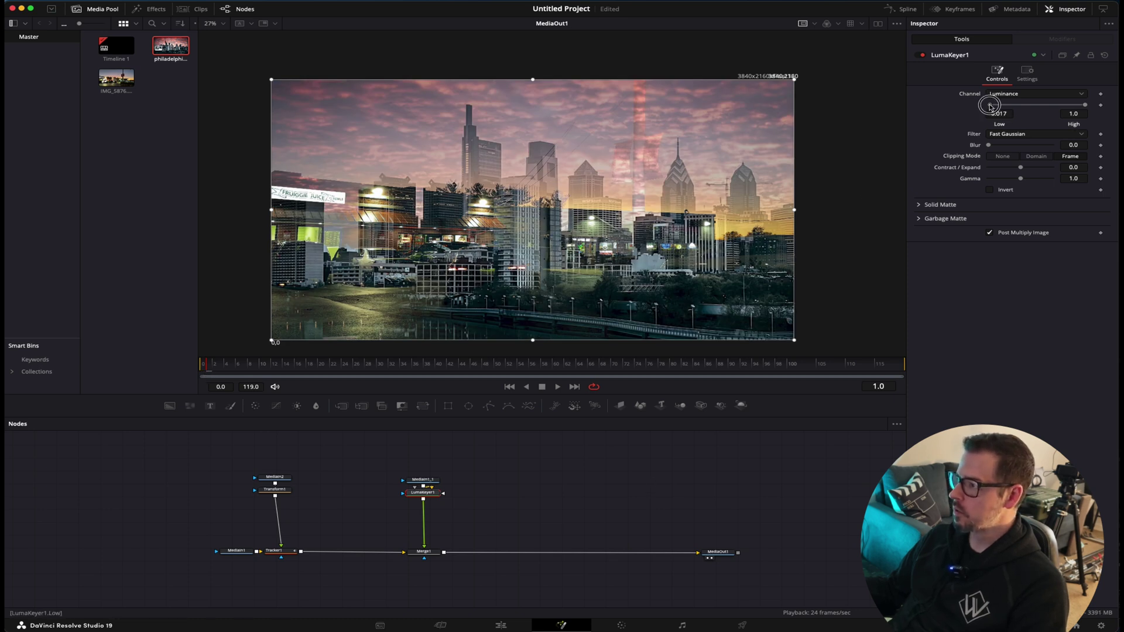
{"action": "left_click_drag", "start_coordinate": [990, 106], "coordinate": [1069, 107]}
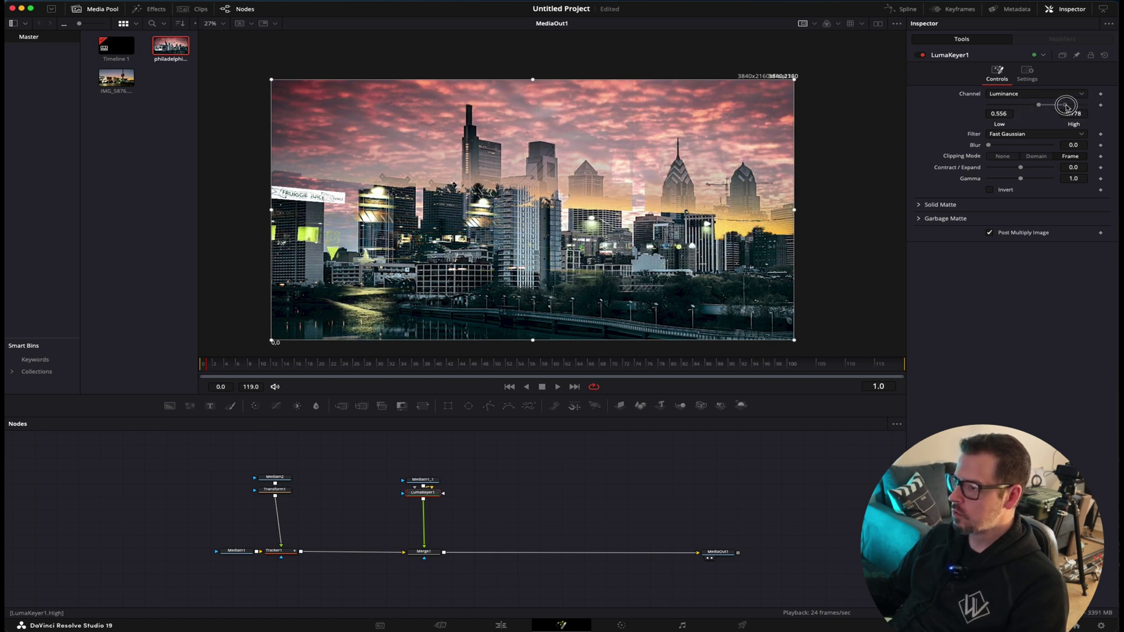
{"action": "left_click", "coordinate": [990, 190]}
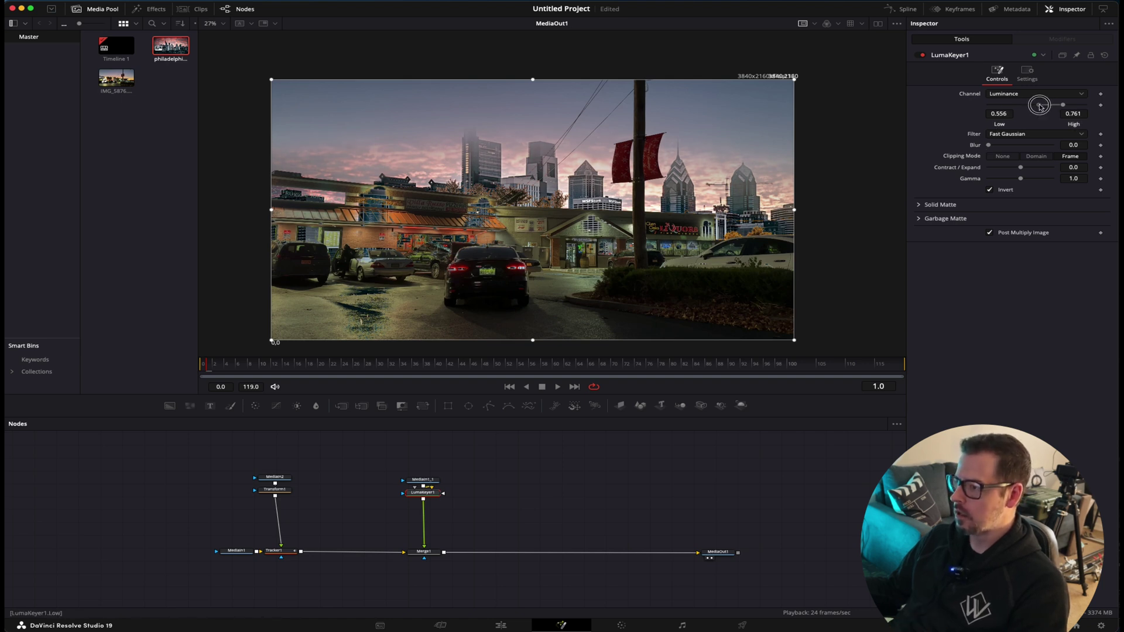
Refine the luma key thresholds to Low 0.372 and High 0.728
{"action": "left_click_drag", "start_coordinate": [1041, 106], "coordinate": [1036, 106]}
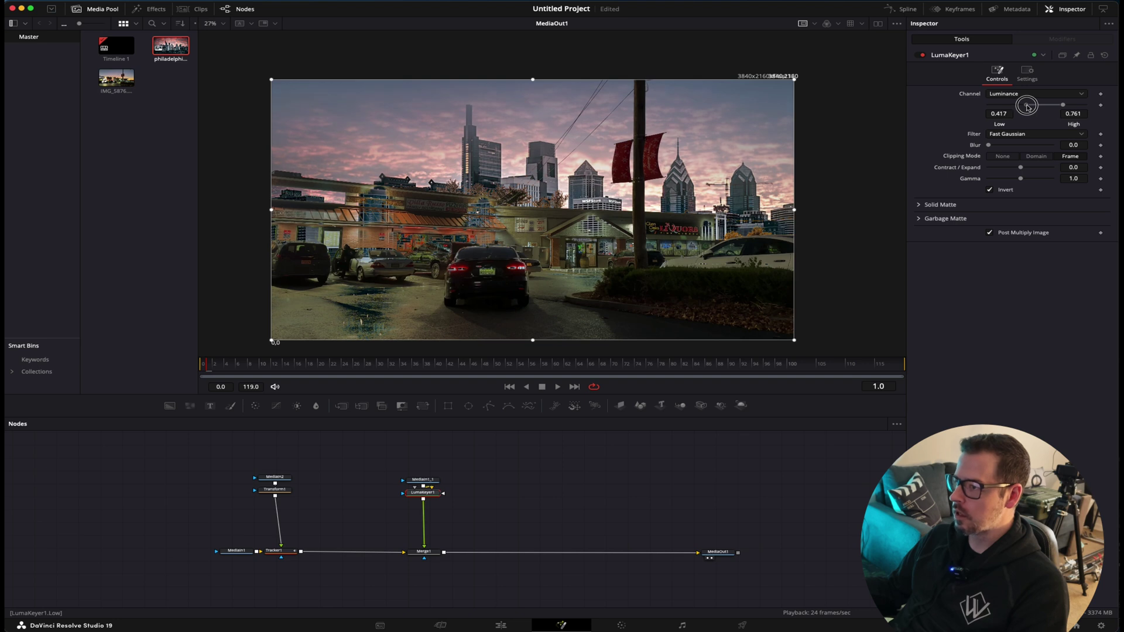
{"action": "left_click_drag", "start_coordinate": [1065, 106], "coordinate": [1058, 110]}
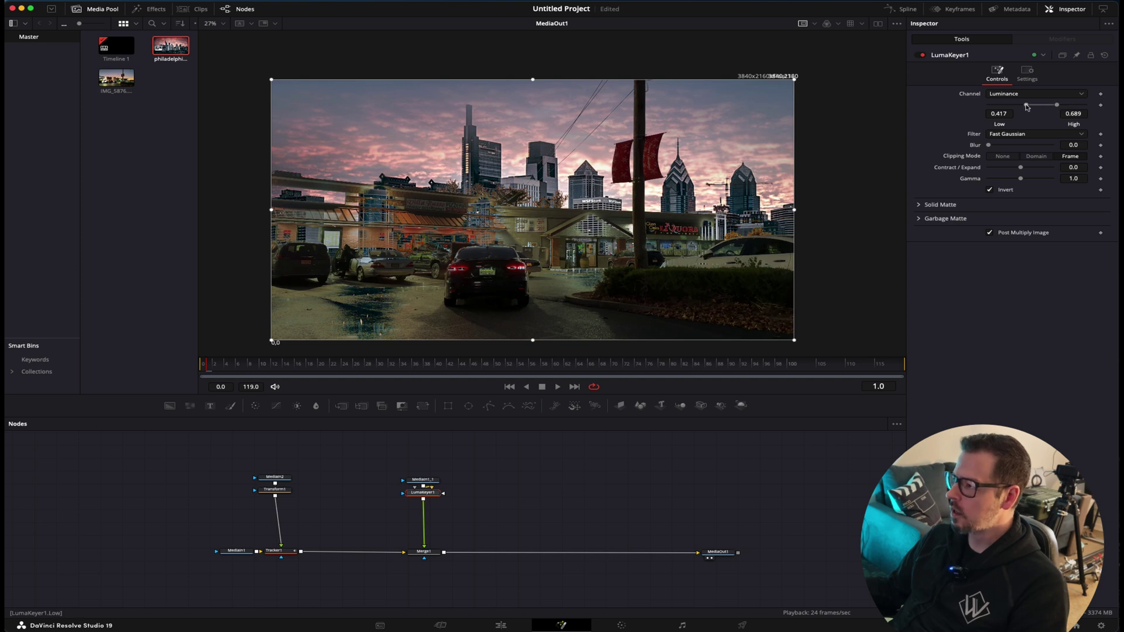
{"action": "left_click_drag", "start_coordinate": [1031, 107], "coordinate": [1025, 107]}
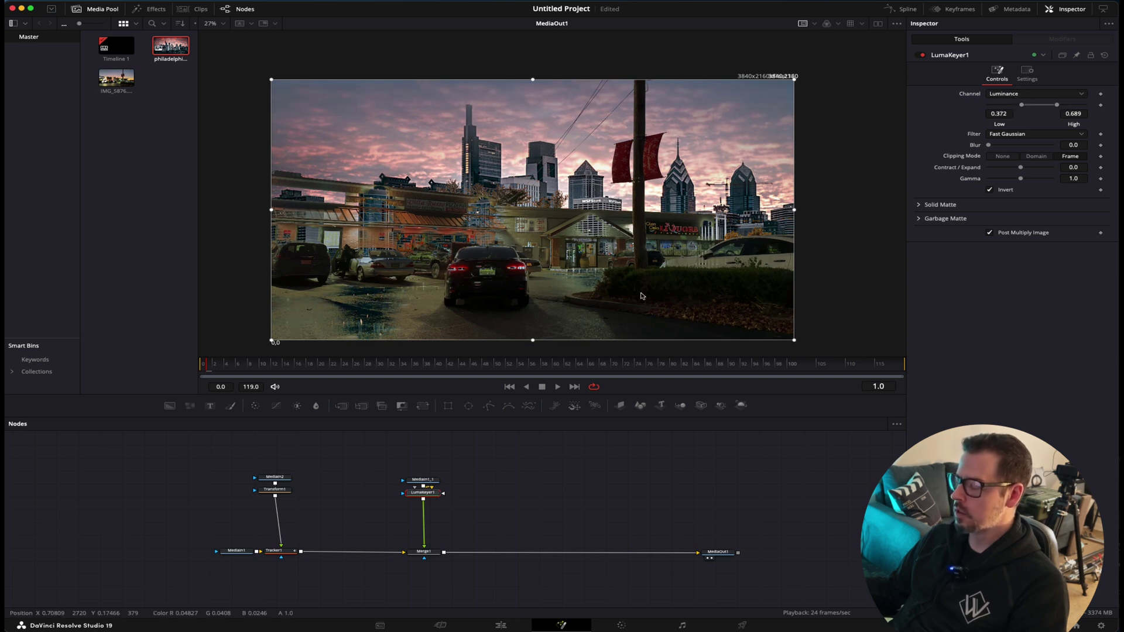
{"action": "left_click_drag", "start_coordinate": [1058, 106], "coordinate": [1061, 106]}
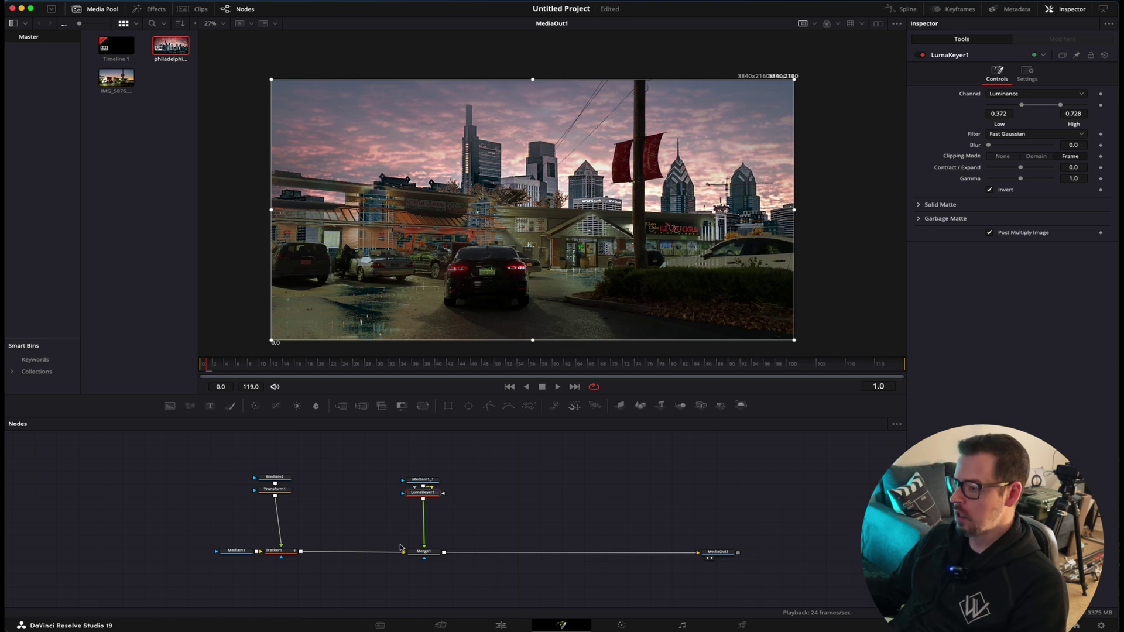
Add a Polygon1 mask node and start tracing the storefront roofline from the left edge
{"action": "left_click", "coordinate": [512, 492]}
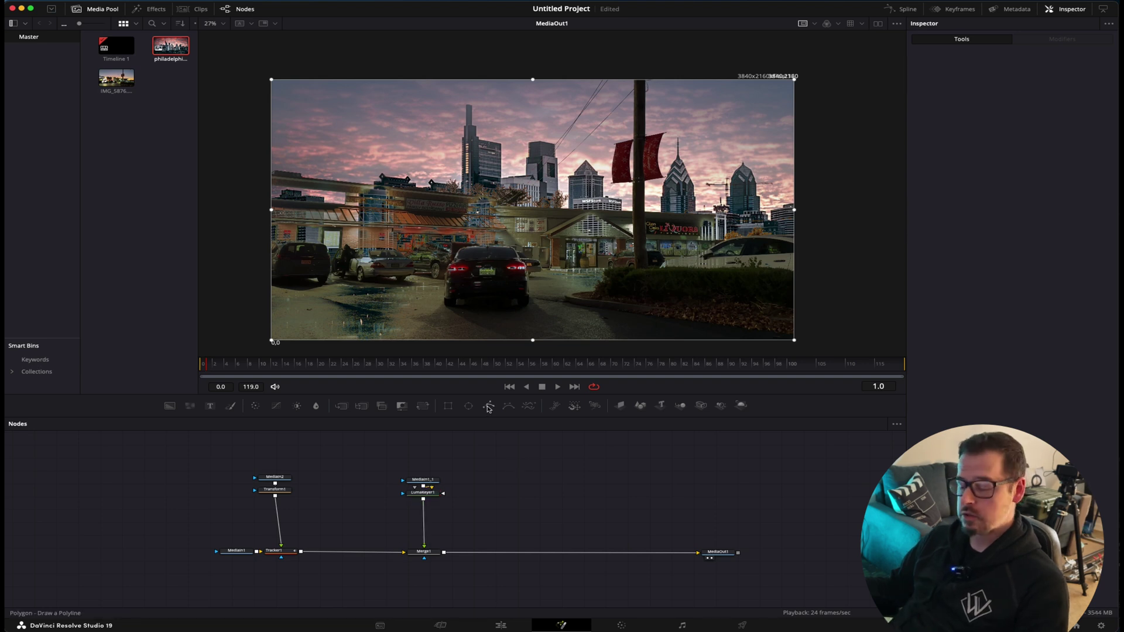
{"action": "left_click_drag", "start_coordinate": [490, 408], "coordinate": [377, 500]}
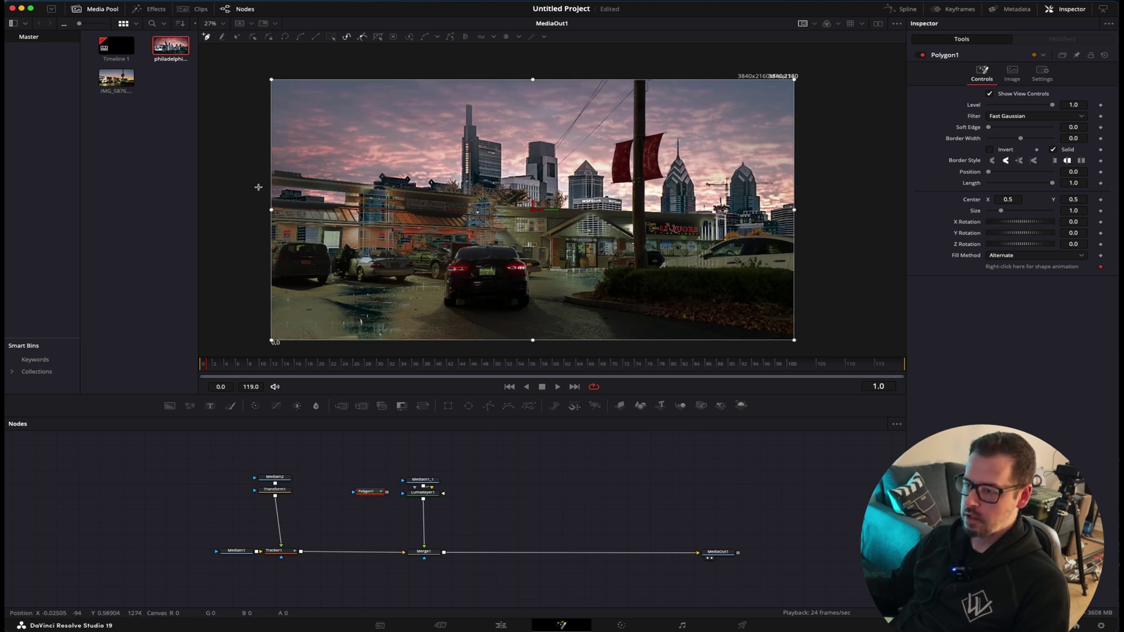
{"action": "scroll", "coordinate": [261, 179], "scroll_direction": "up", "scroll_amount": 6}
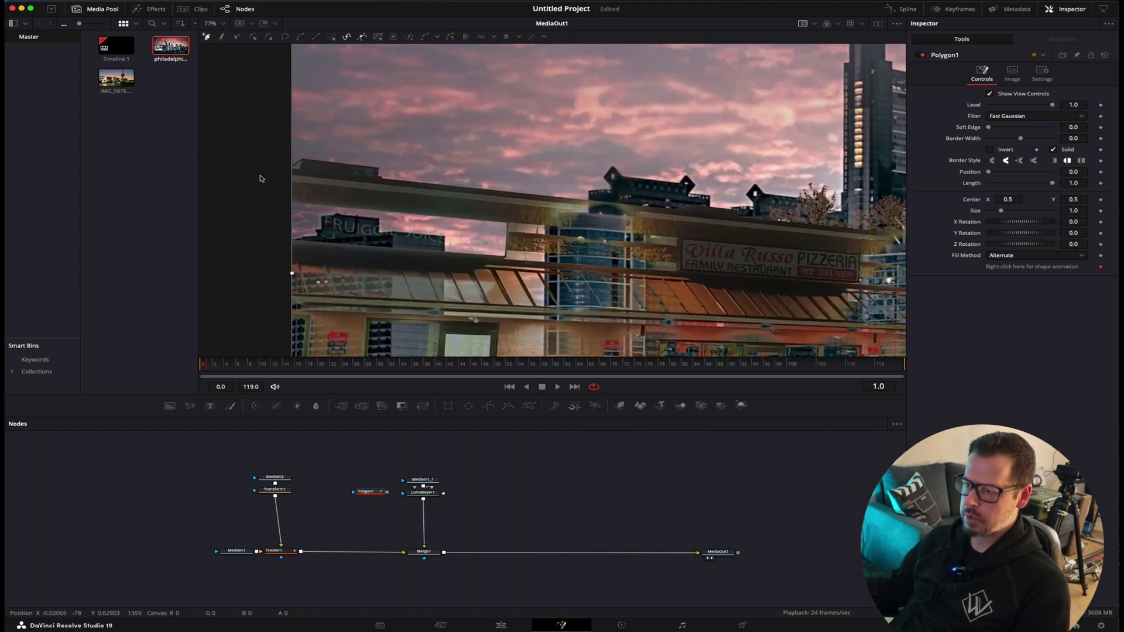
{"action": "left_click", "coordinate": [280, 170]}
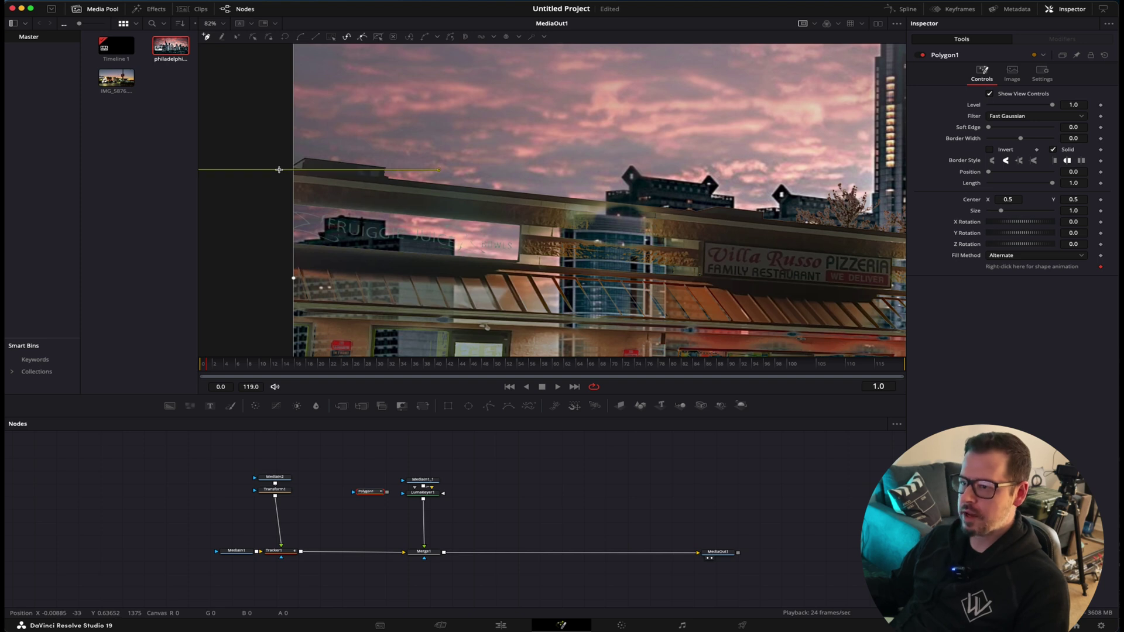
{"action": "left_click", "coordinate": [311, 163]}
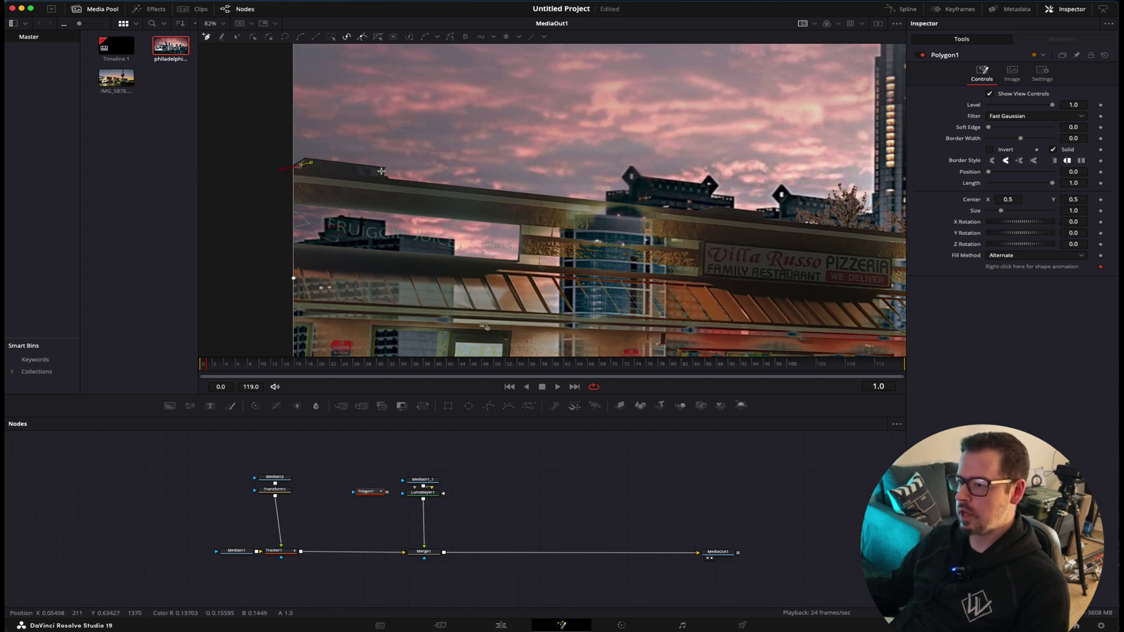
{"action": "left_click", "coordinate": [383, 178]}
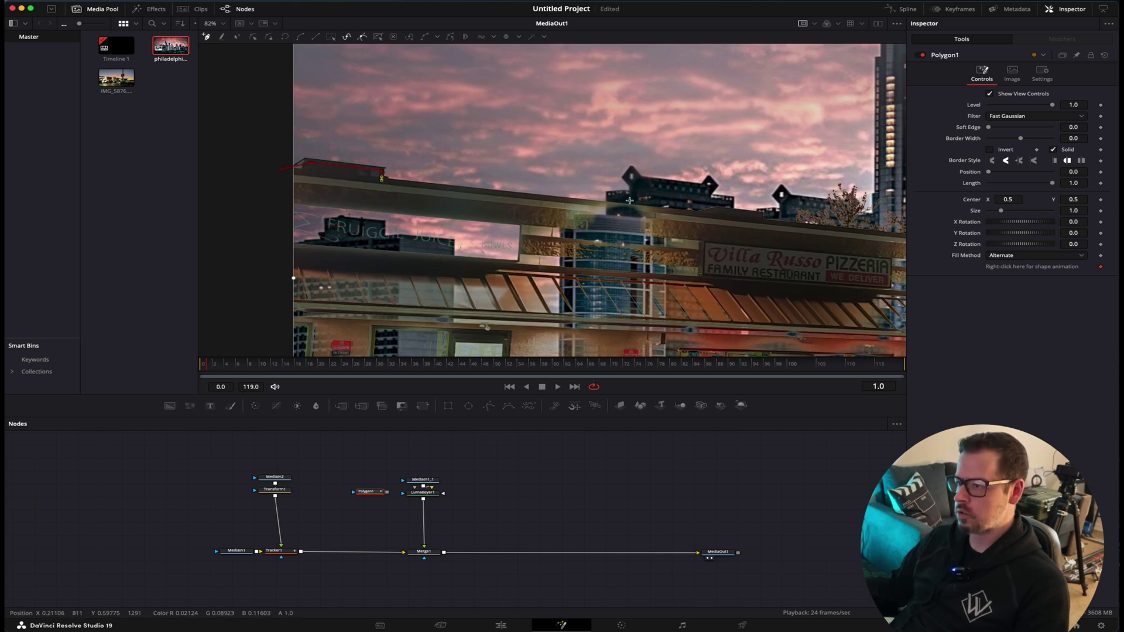
{"action": "left_click", "coordinate": [702, 215]}
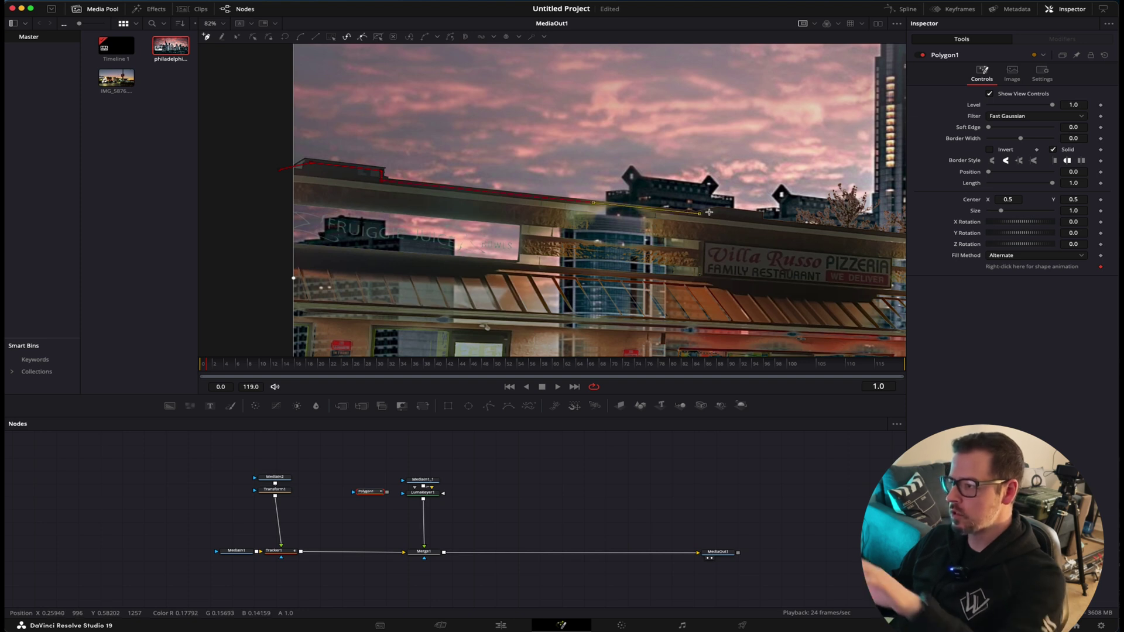
{"action": "left_click", "coordinate": [760, 213]}
Continue the polygon outline along the roofline to the frame's right edge and down it
{"action": "scroll", "coordinate": [762, 222], "scroll_direction": "right", "scroll_amount": 5}
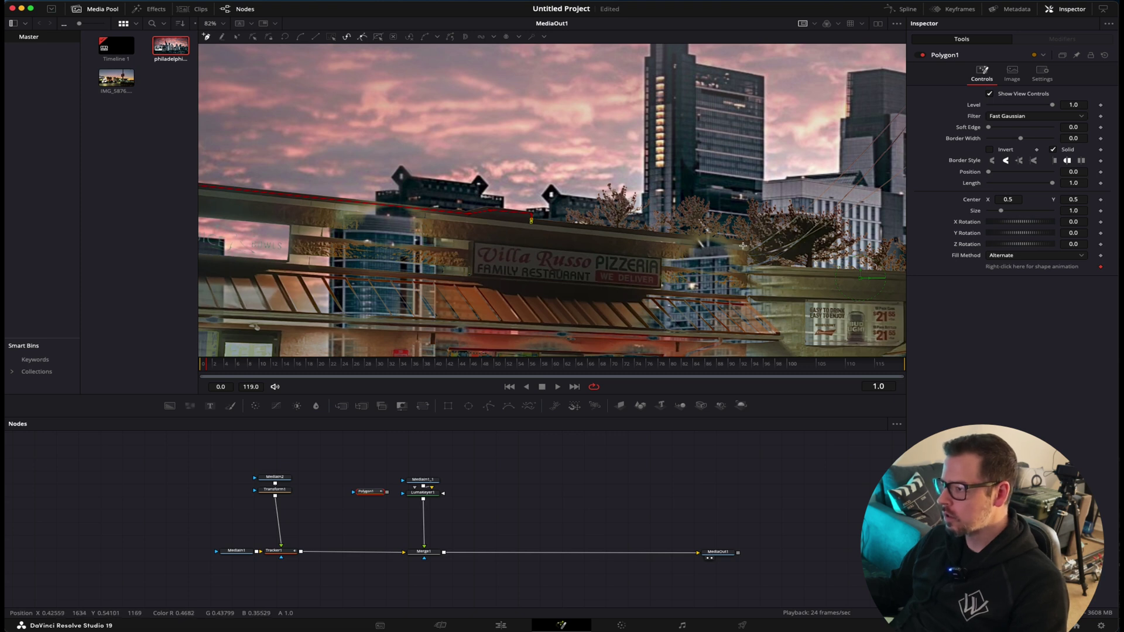
{"action": "left_click", "coordinate": [748, 243]}
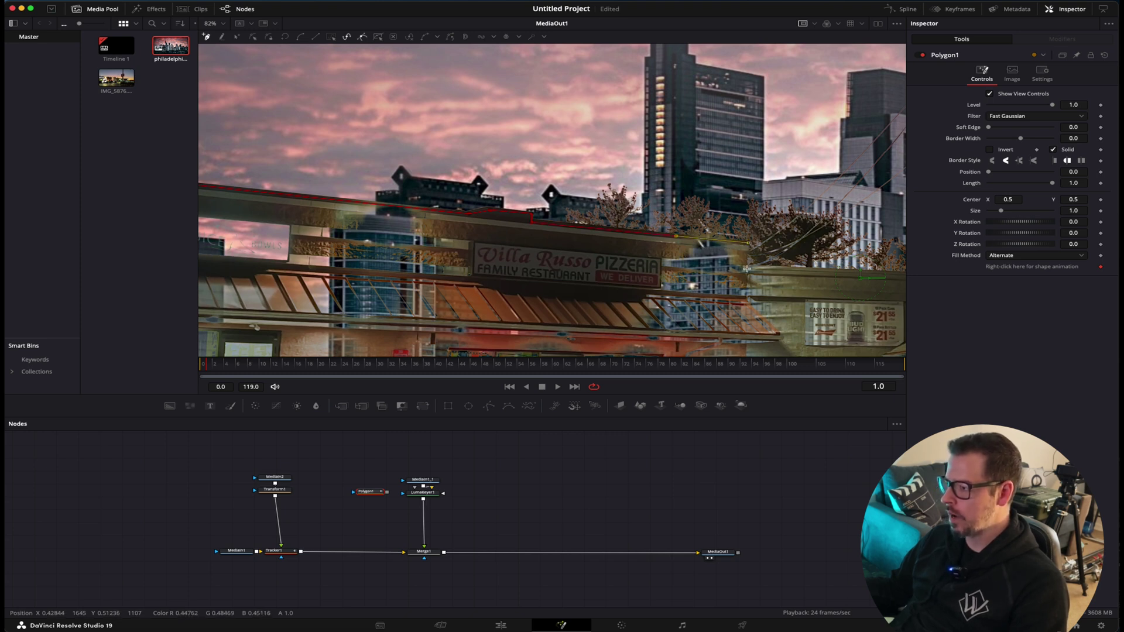
{"action": "scroll", "coordinate": [776, 269], "scroll_direction": "right", "scroll_amount": 6}
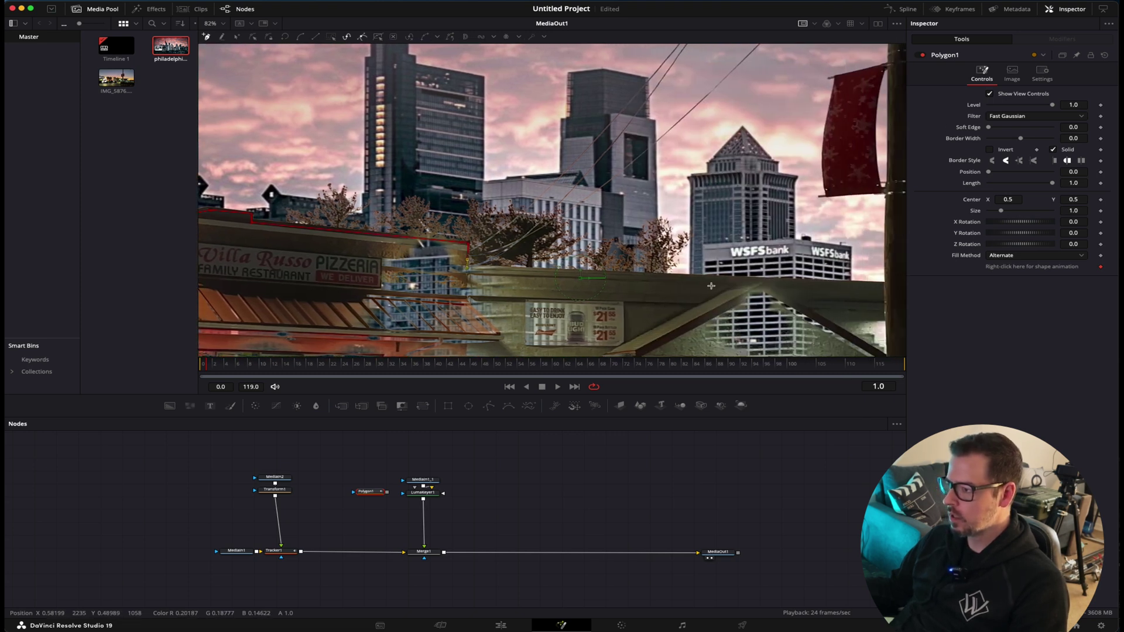
{"action": "left_click", "coordinate": [878, 285]}
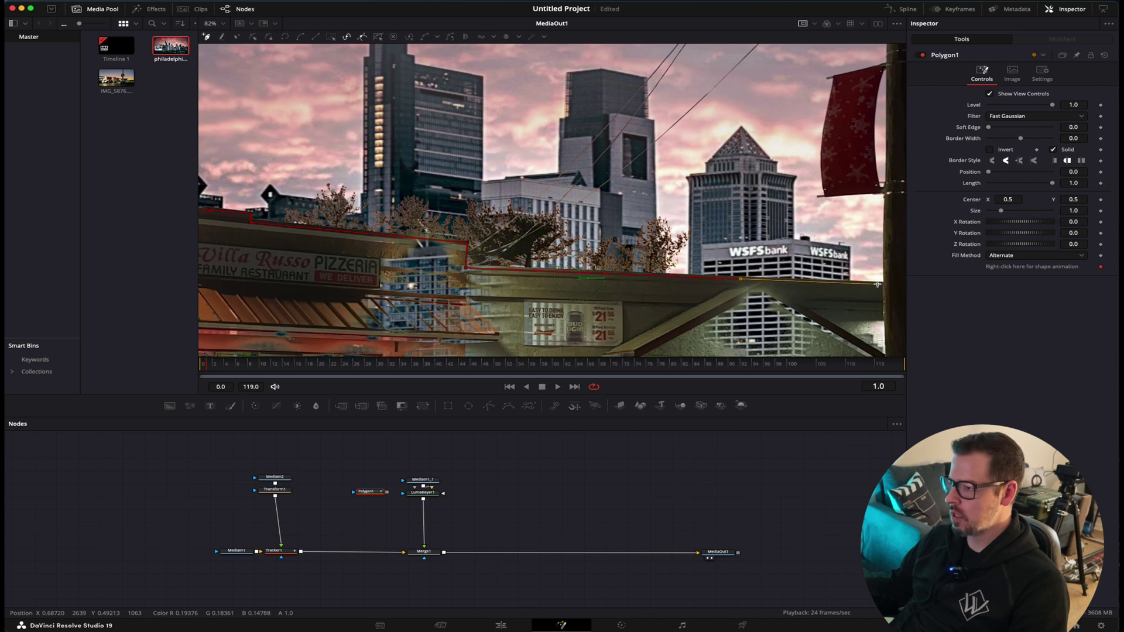
{"action": "scroll", "coordinate": [849, 293], "scroll_direction": "right", "scroll_amount": 7}
{"action": "scroll", "coordinate": [808, 305], "scroll_direction": "right", "scroll_amount": 1}
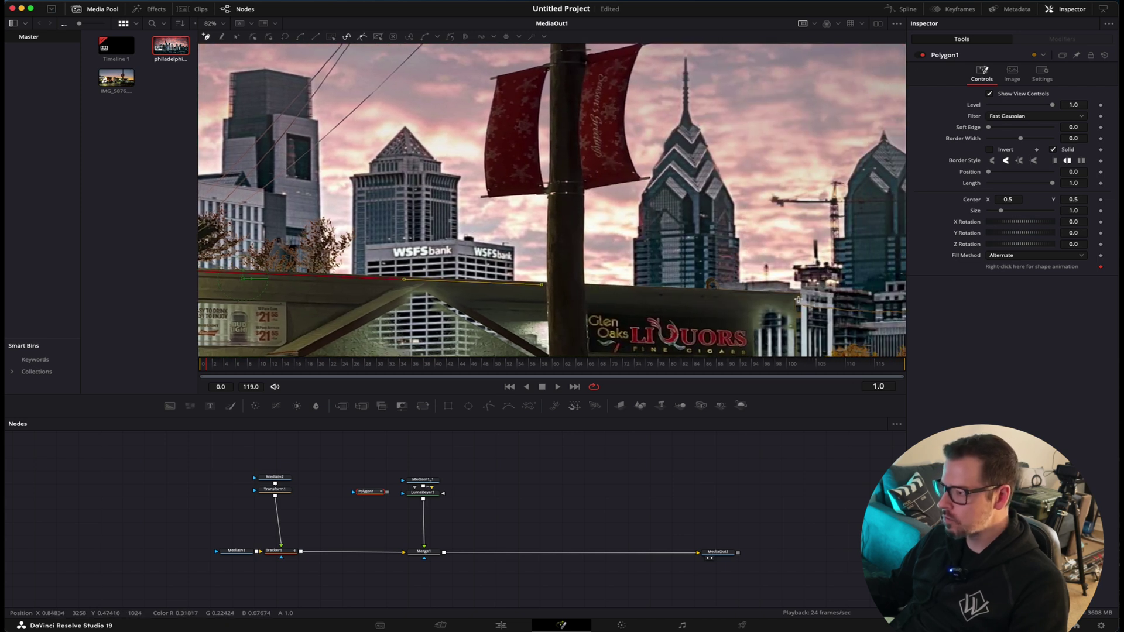
{"action": "scroll", "coordinate": [820, 293], "scroll_direction": "right", "scroll_amount": 5}
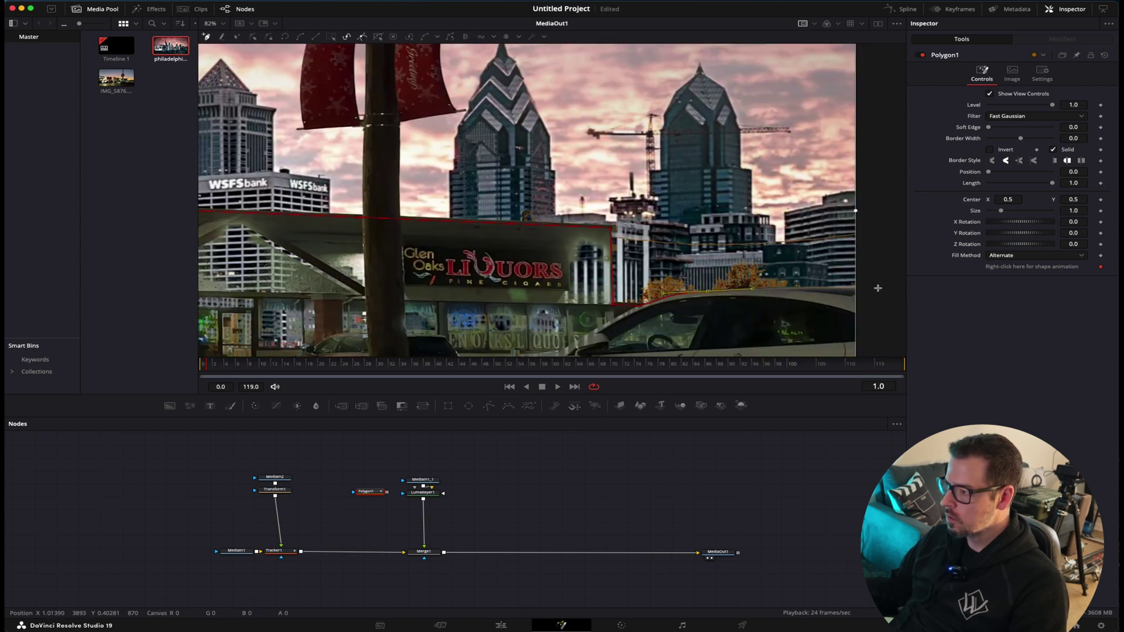
{"action": "left_click", "coordinate": [878, 287]}
{"action": "scroll", "coordinate": [878, 288], "scroll_direction": "down", "scroll_amount": 4}
{"action": "scroll", "coordinate": [876, 289], "scroll_direction": "down", "scroll_amount": 3}
{"action": "left_click", "coordinate": [877, 284]}
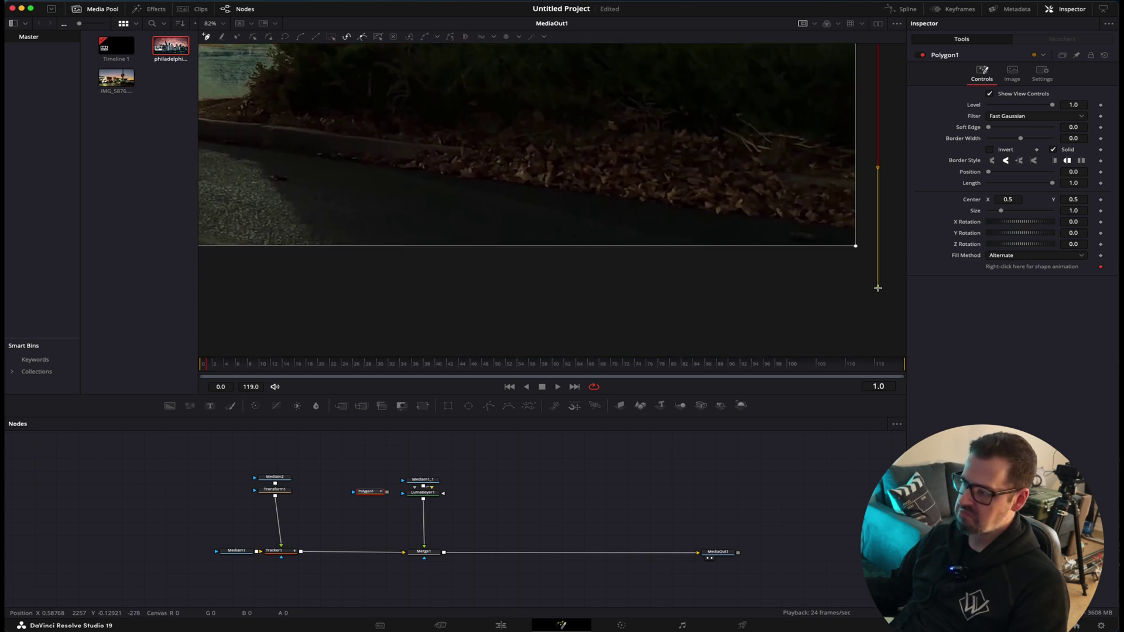
{"action": "scroll", "coordinate": [761, 289], "scroll_direction": "right", "scroll_amount": 5}
{"action": "scroll", "coordinate": [679, 291], "scroll_direction": "left", "scroll_amount": 8}
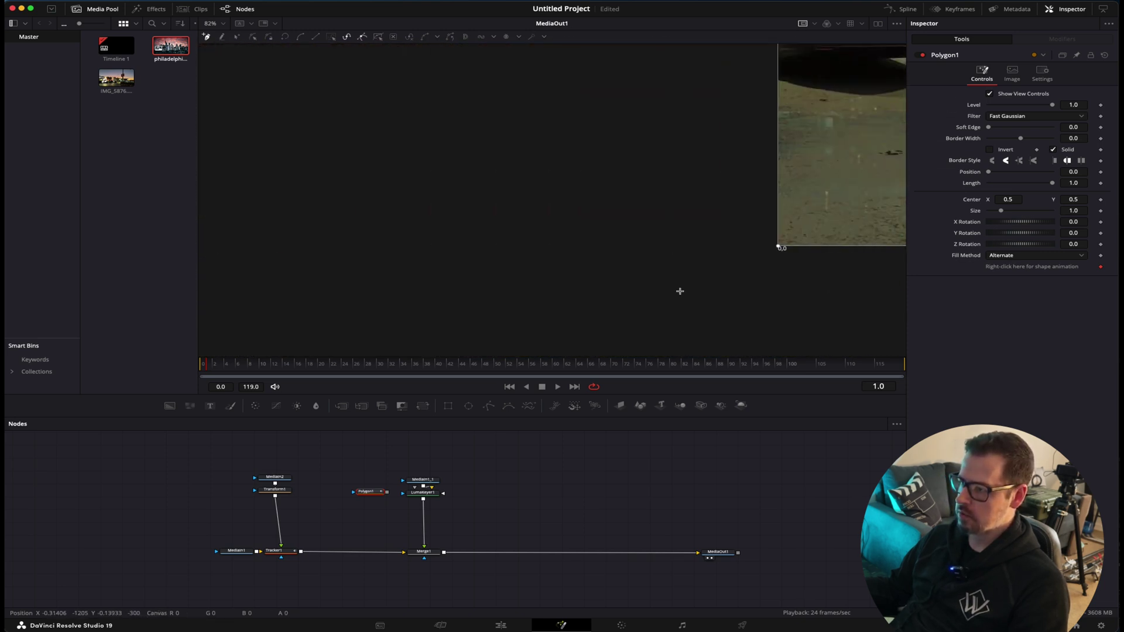
Close the polygon, connect it as LumaKeyer1's effect mask, invert it, and review from frame one
{"action": "left_click", "coordinate": [754, 271]}
{"action": "key", "text": "shift+c"}
{"action": "key", "text": "ctrl+f"}
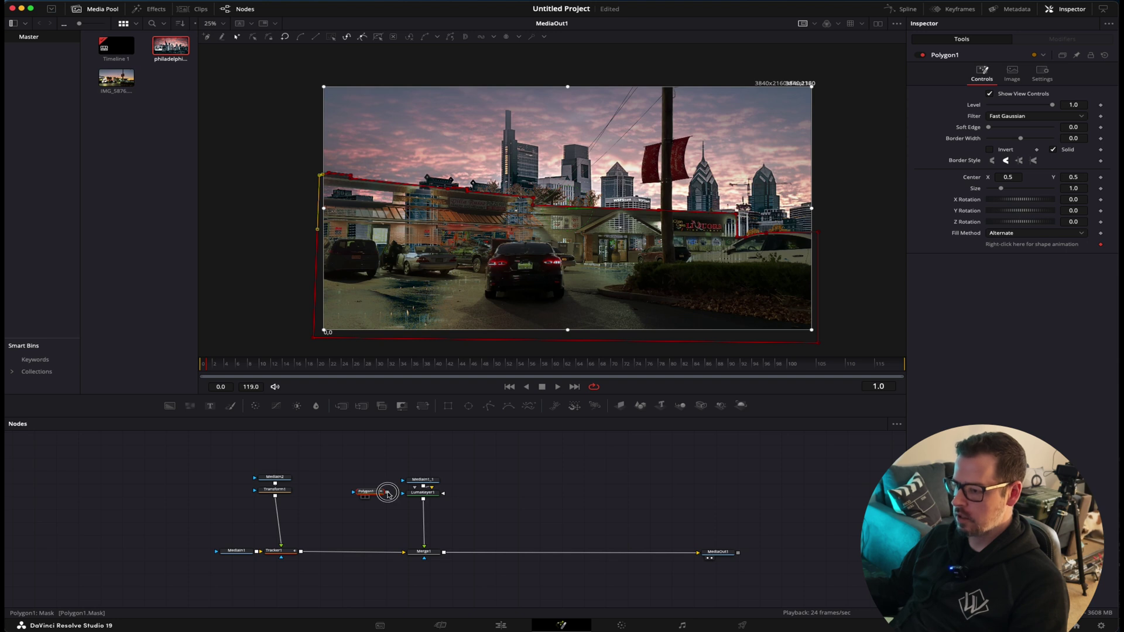
{"action": "left_click_drag", "start_coordinate": [387, 495], "coordinate": [405, 496]}
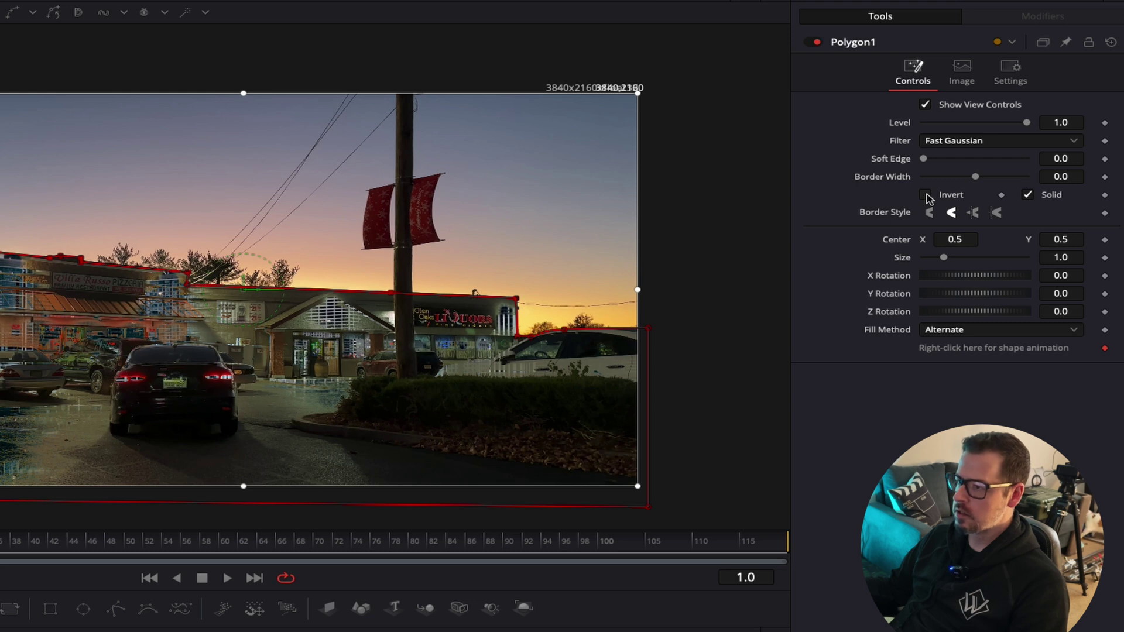
{"action": "left_click", "coordinate": [926, 196]}
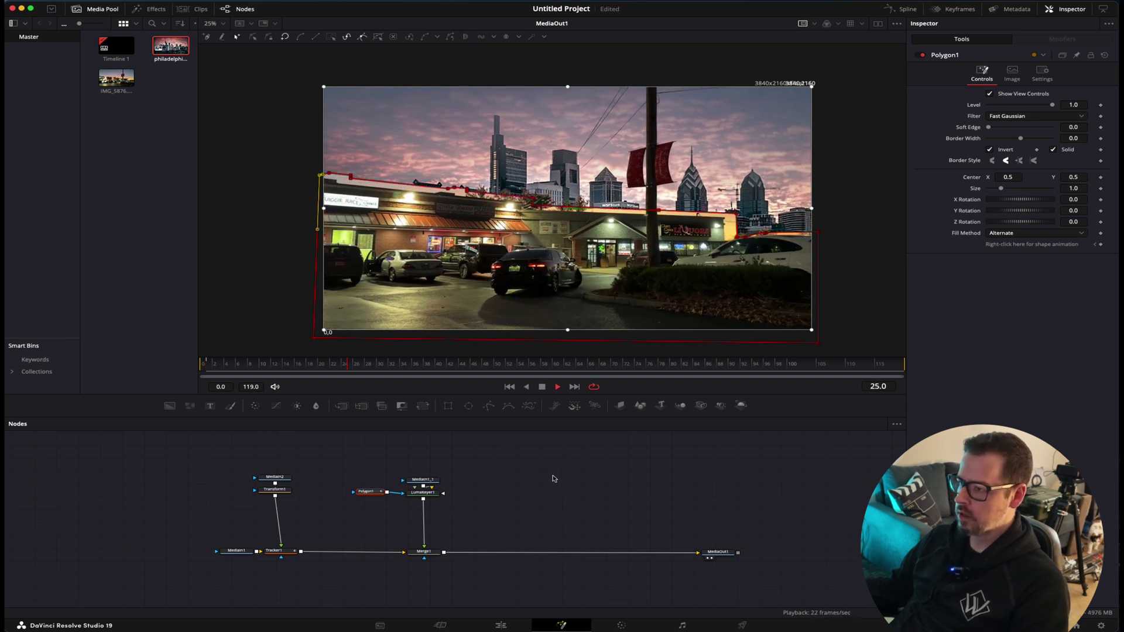
{"action": "key", "text": "space"}
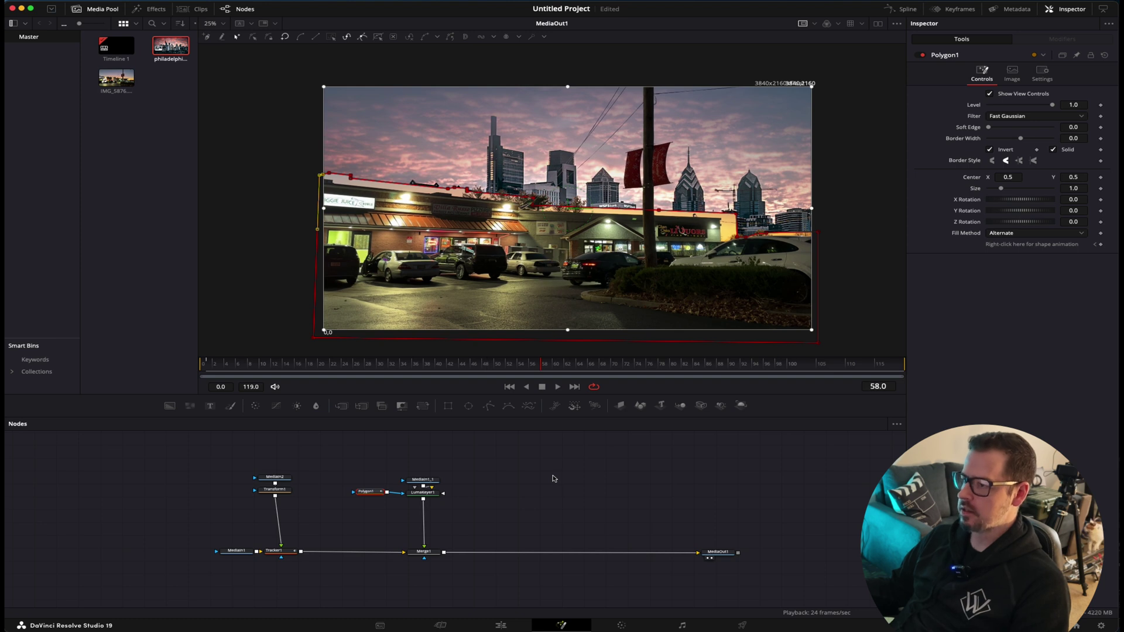
{"action": "left_click", "coordinate": [511, 388]}
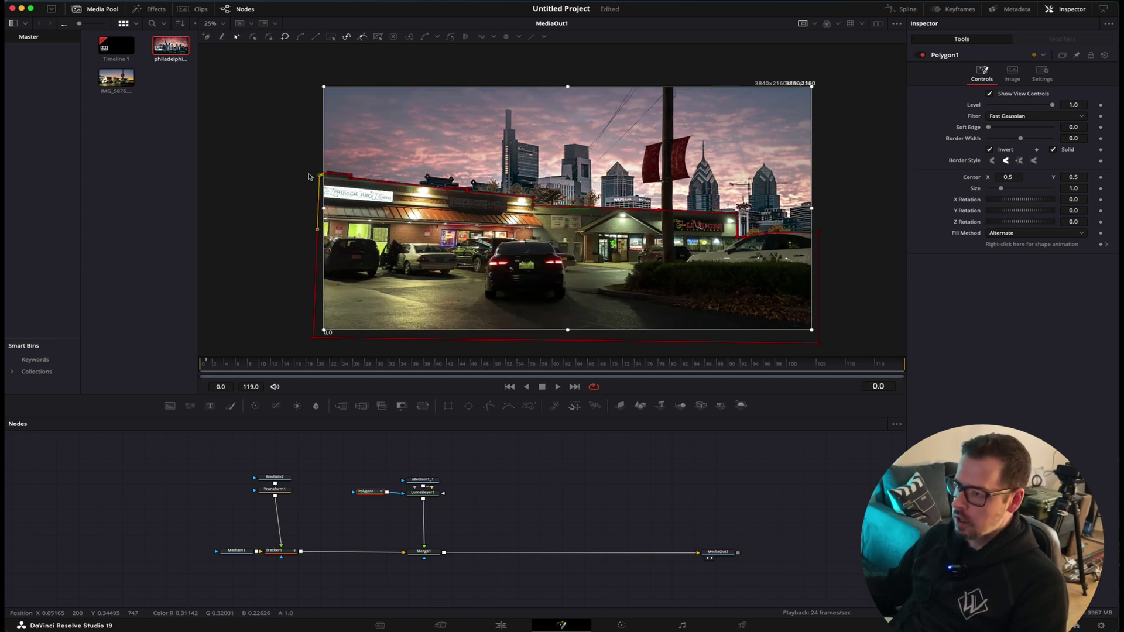
Keyframe Polygon1's centre, realigning the mask to the roofline at frames 16 and 35
{"action": "left_click", "coordinate": [371, 495]}
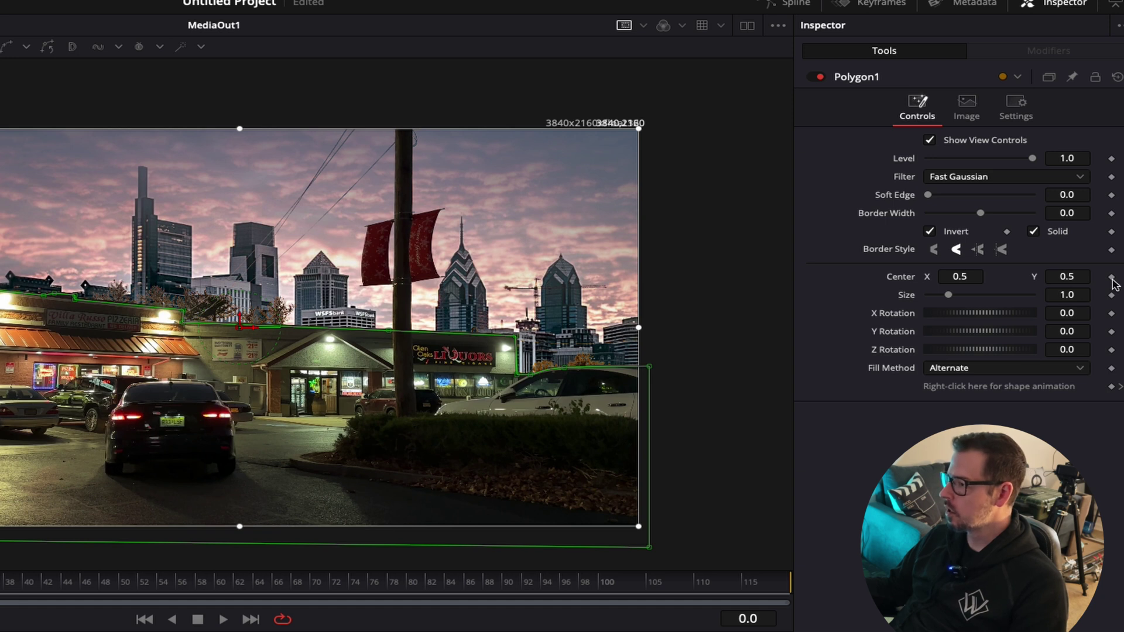
{"action": "left_click", "coordinate": [1112, 277]}
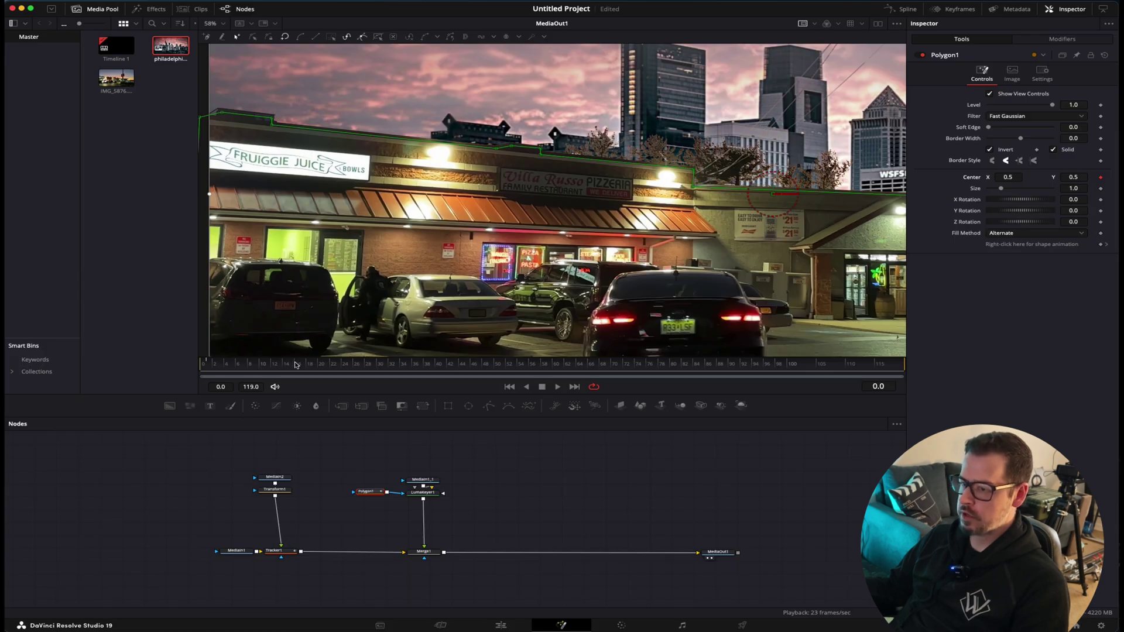
{"action": "left_click", "coordinate": [295, 365]}
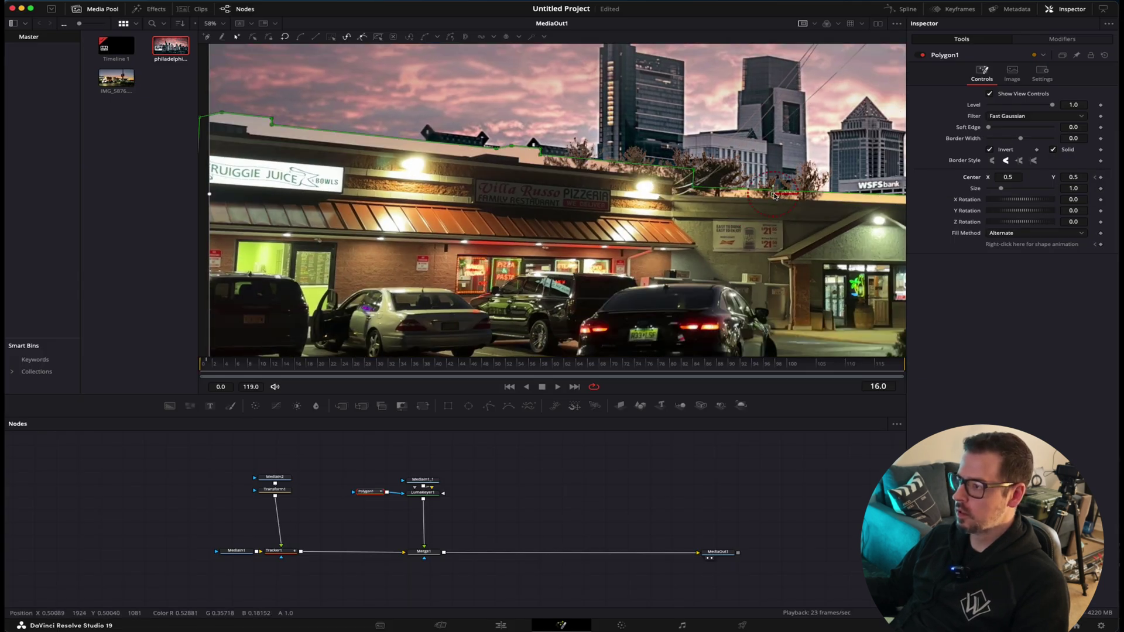
{"action": "left_click_drag", "start_coordinate": [774, 196], "coordinate": [746, 202]}
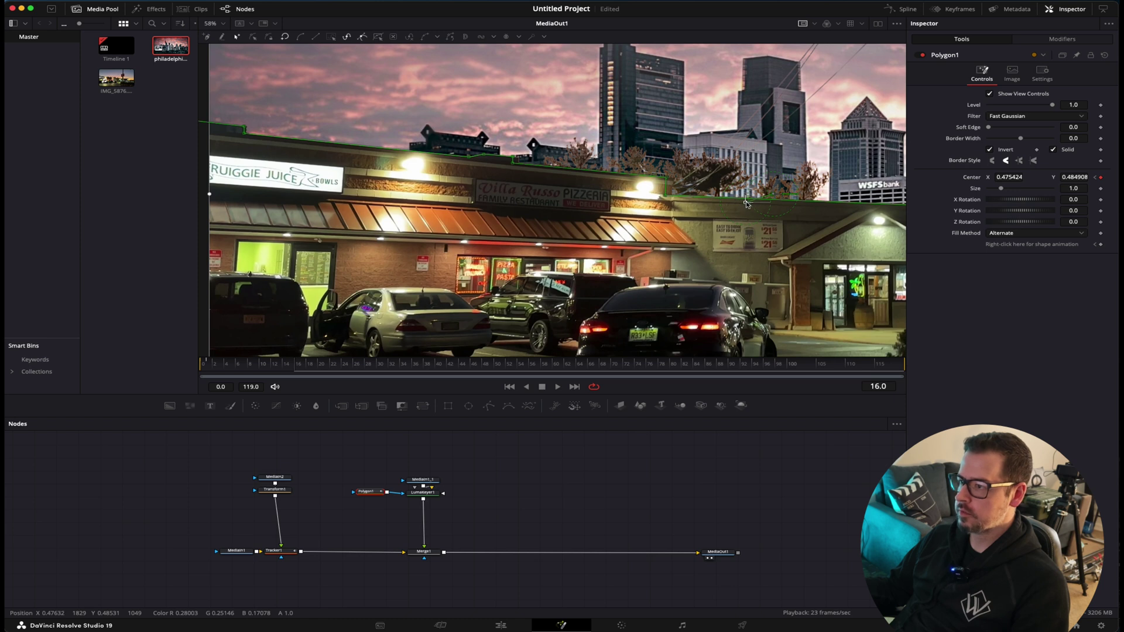
{"action": "left_click", "coordinate": [412, 365]}
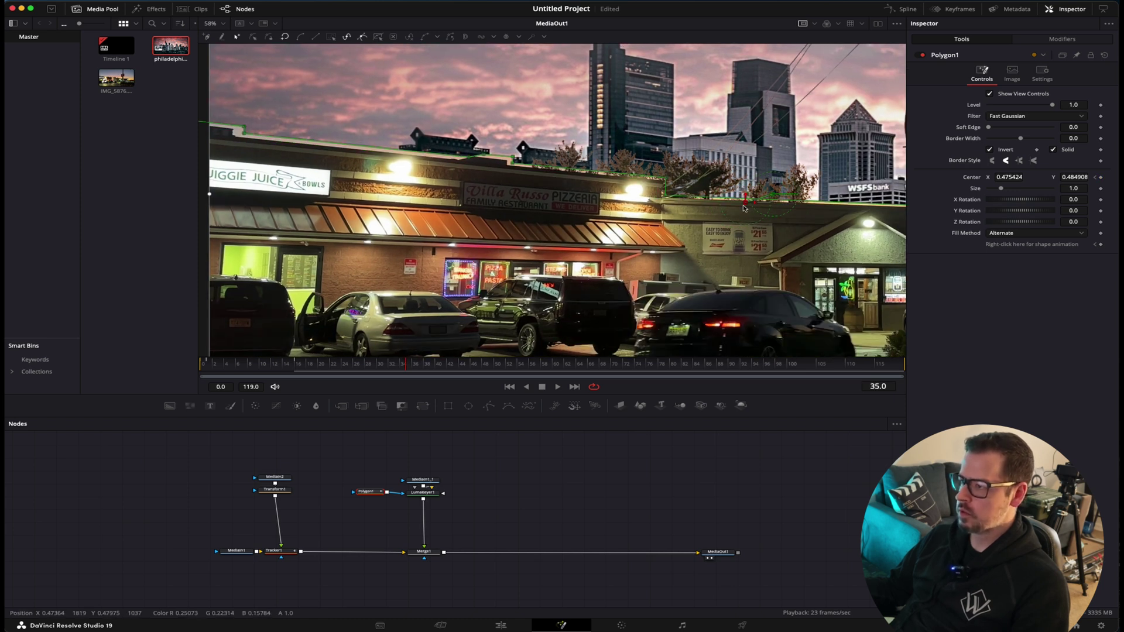
{"action": "left_click_drag", "start_coordinate": [746, 203], "coordinate": [736, 207]}
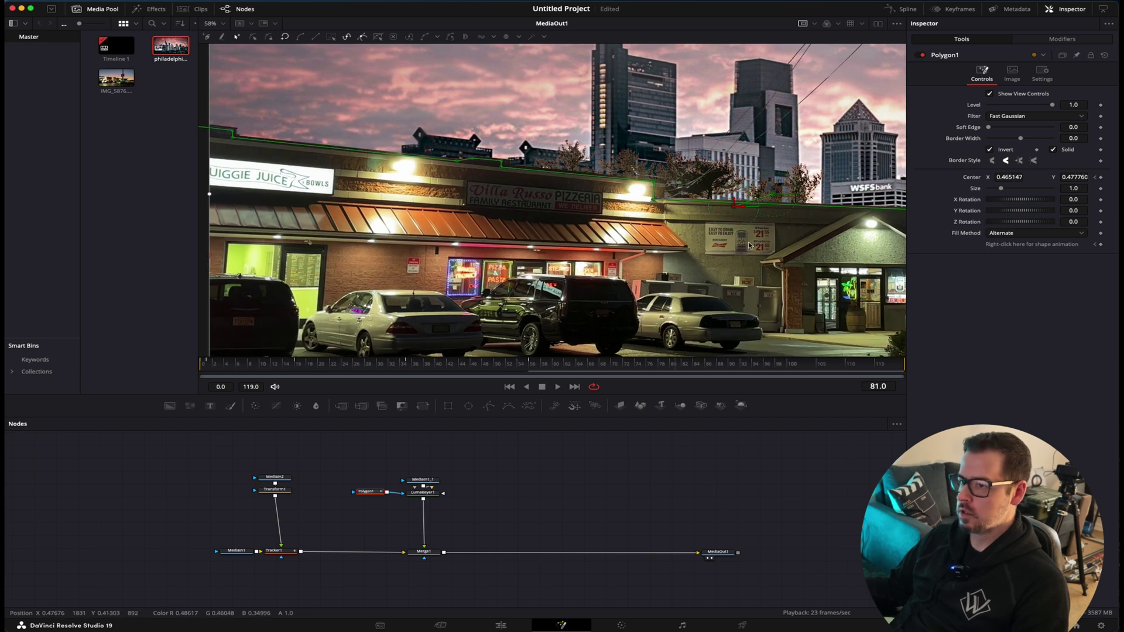
{"action": "scroll", "coordinate": [750, 245], "scroll_direction": "right", "scroll_amount": 10}
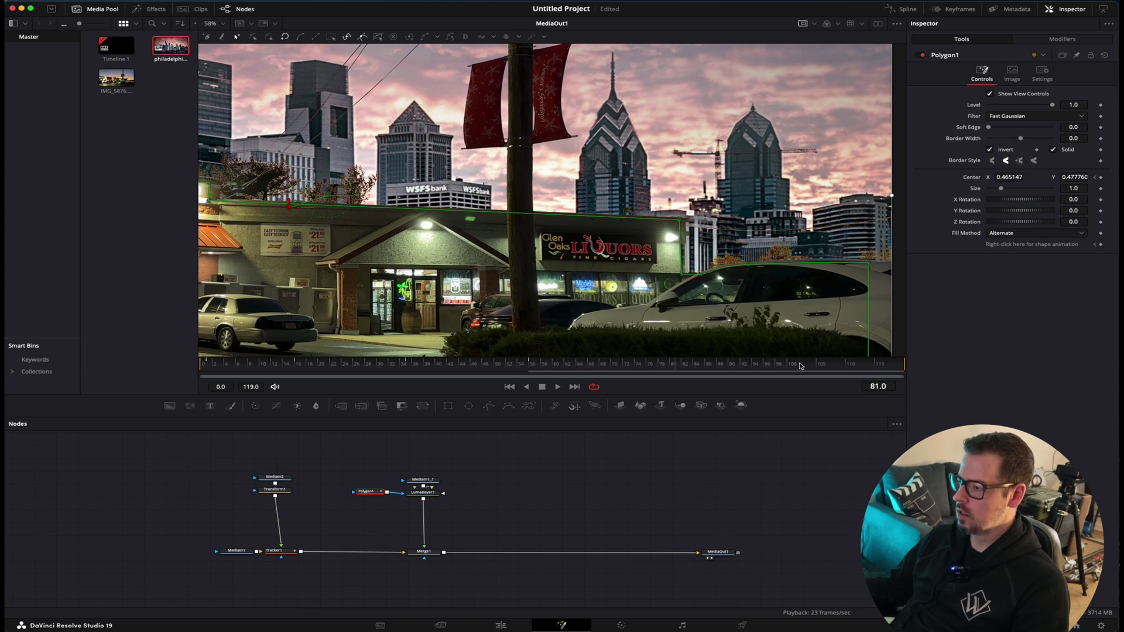
{"action": "scroll", "coordinate": [587, 216], "scroll_direction": "left", "scroll_amount": 8}
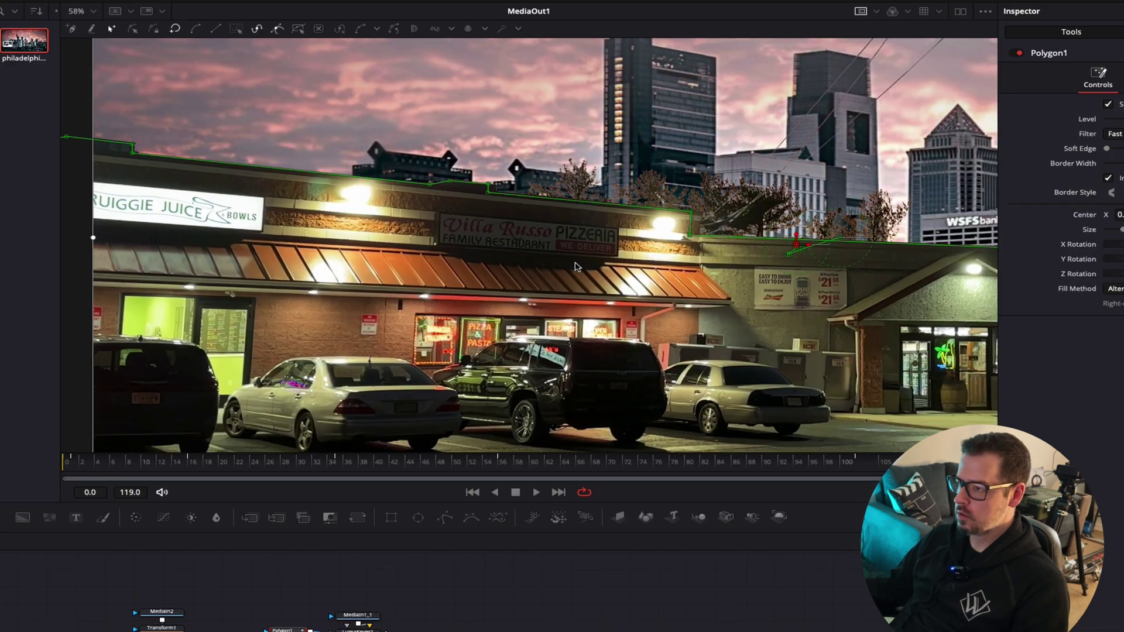
{"action": "scroll", "coordinate": [575, 267], "scroll_direction": "down", "scroll_amount": 5}
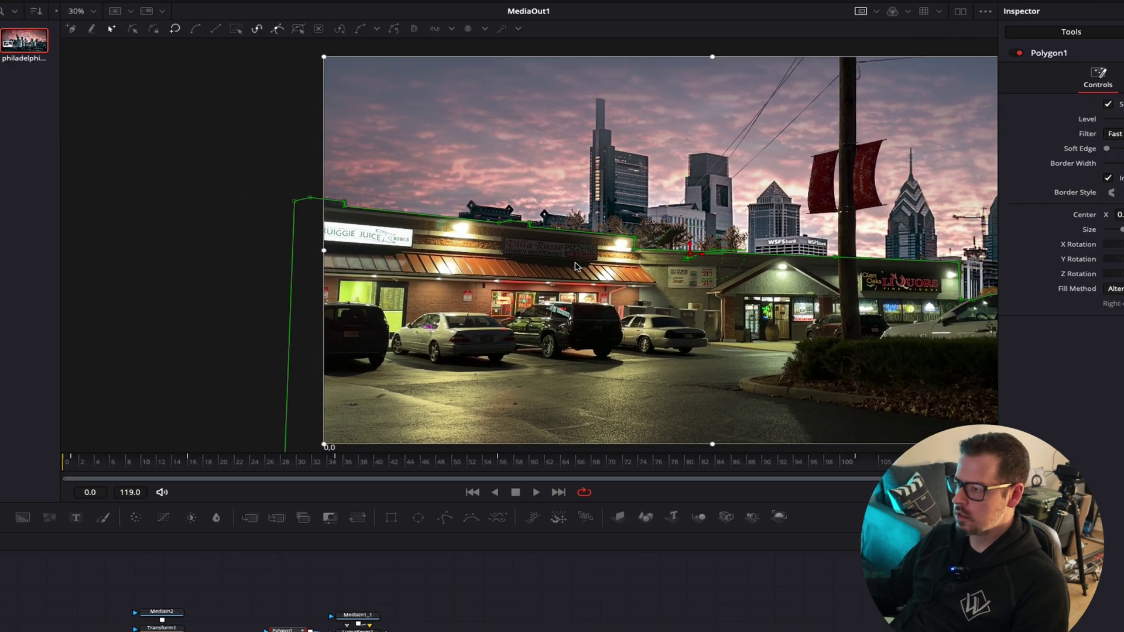
{"action": "scroll", "coordinate": [575, 267], "scroll_direction": "right", "scroll_amount": 3}
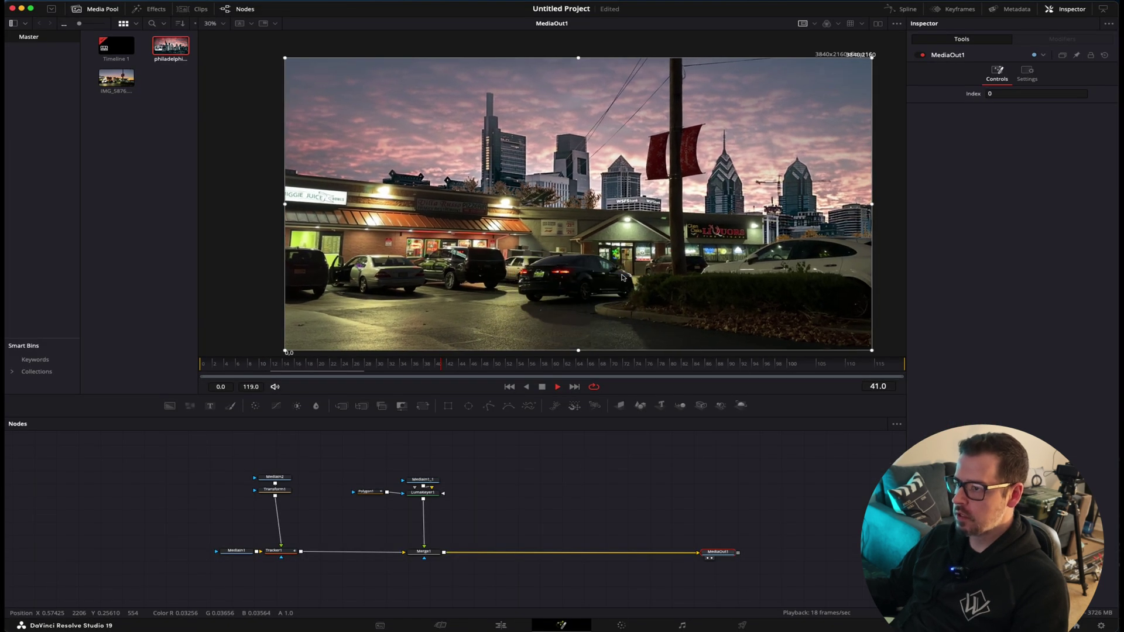
At frame 16, move a Polygon1 mask corner onto the pizzeria roof edge
{"action": "key", "text": "space"}
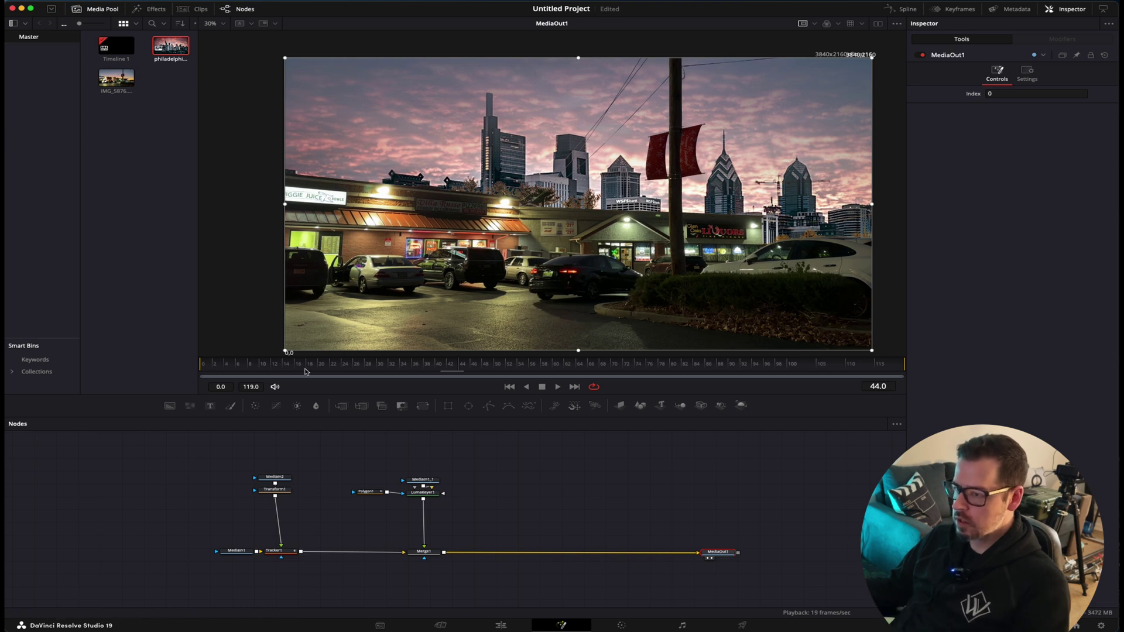
{"action": "left_click", "coordinate": [366, 492]}
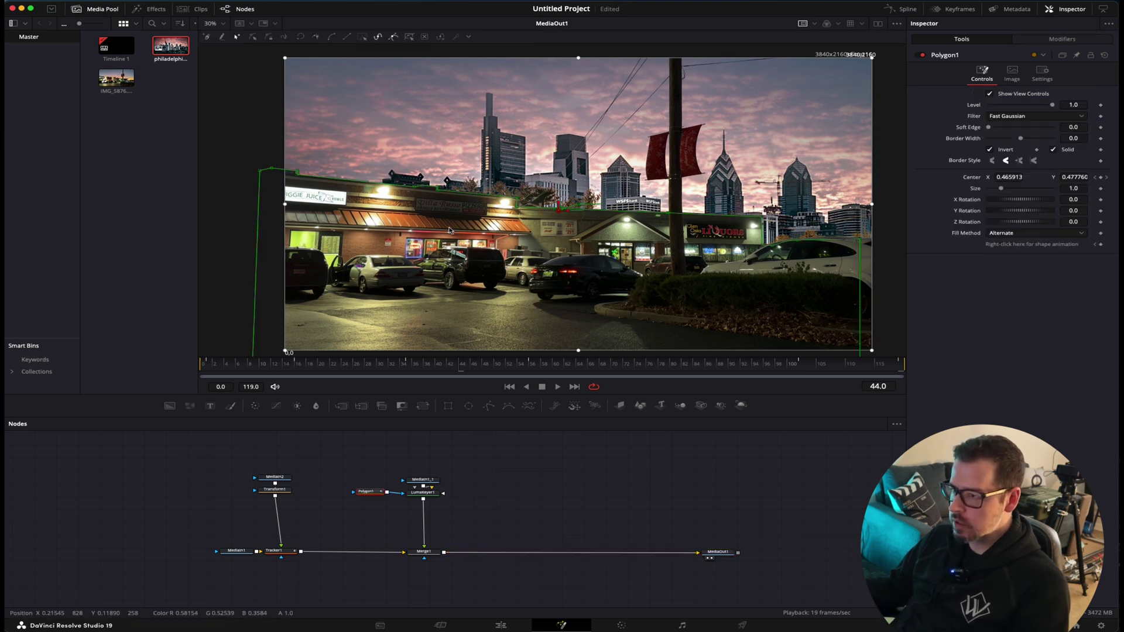
{"action": "left_click", "coordinate": [296, 362]}
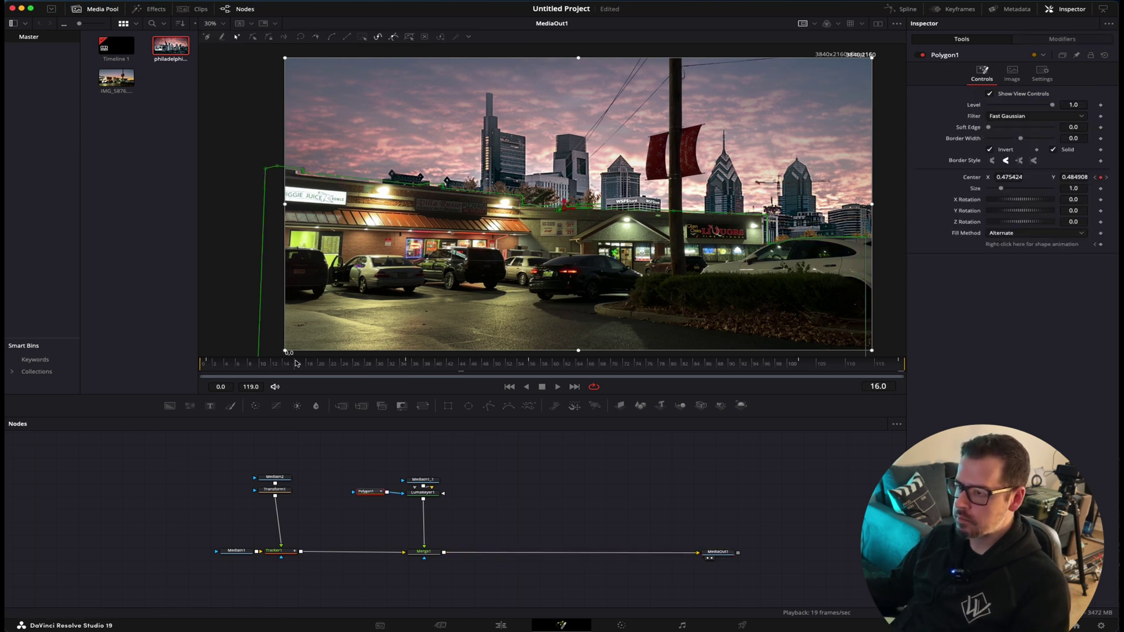
{"action": "scroll", "coordinate": [419, 190], "scroll_direction": "up", "scroll_amount": 6}
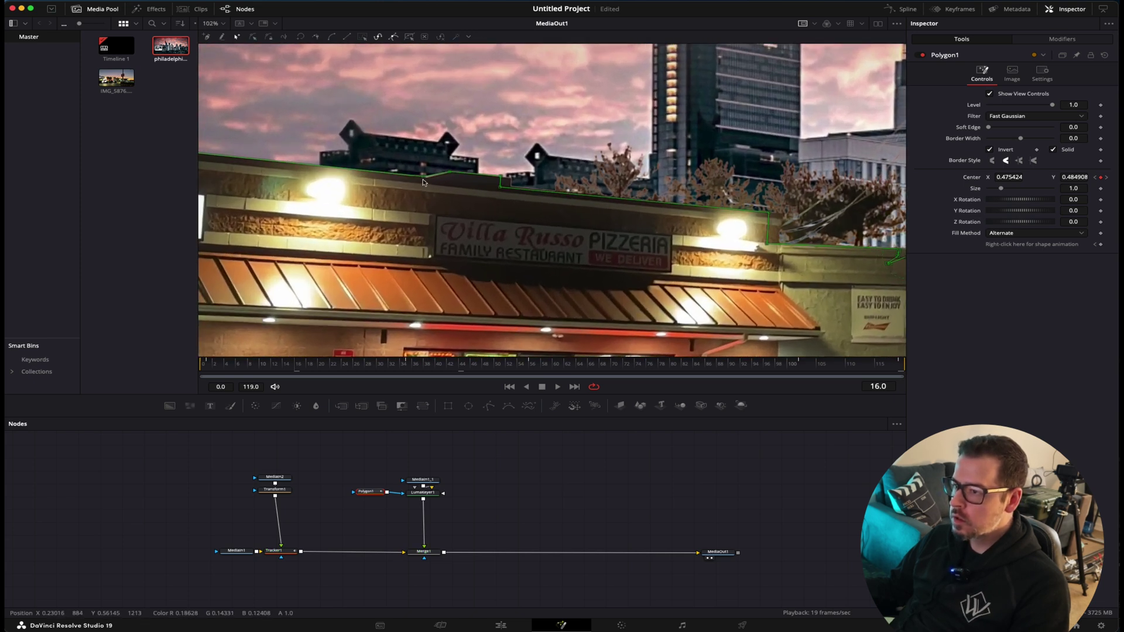
{"action": "left_click", "coordinate": [425, 181]}
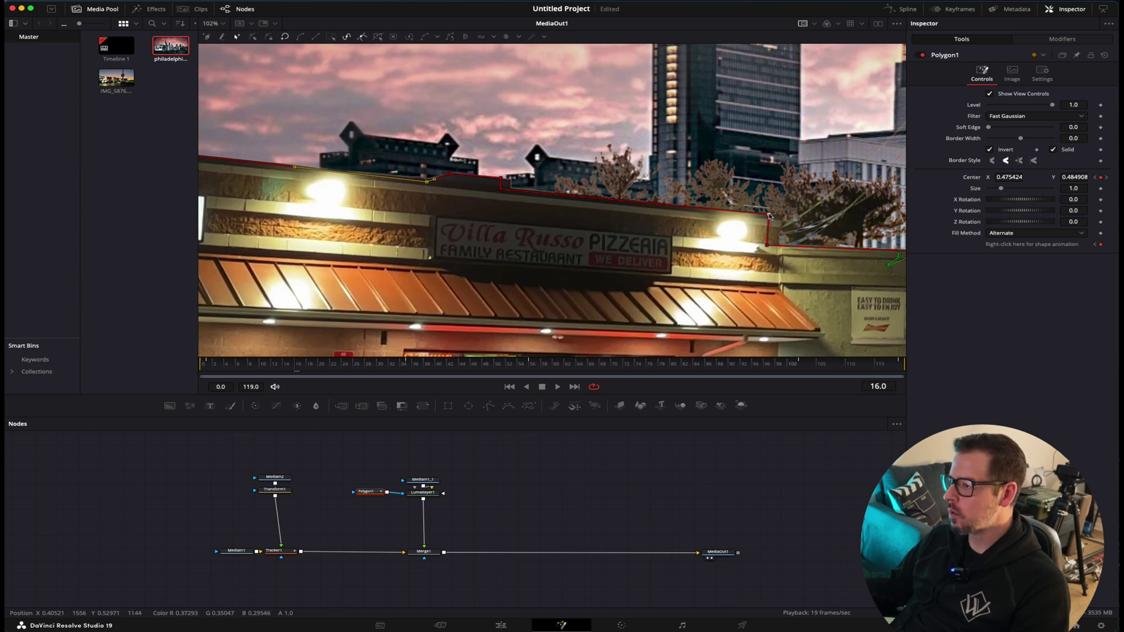
{"action": "left_click_drag", "start_coordinate": [770, 217], "coordinate": [781, 217]}
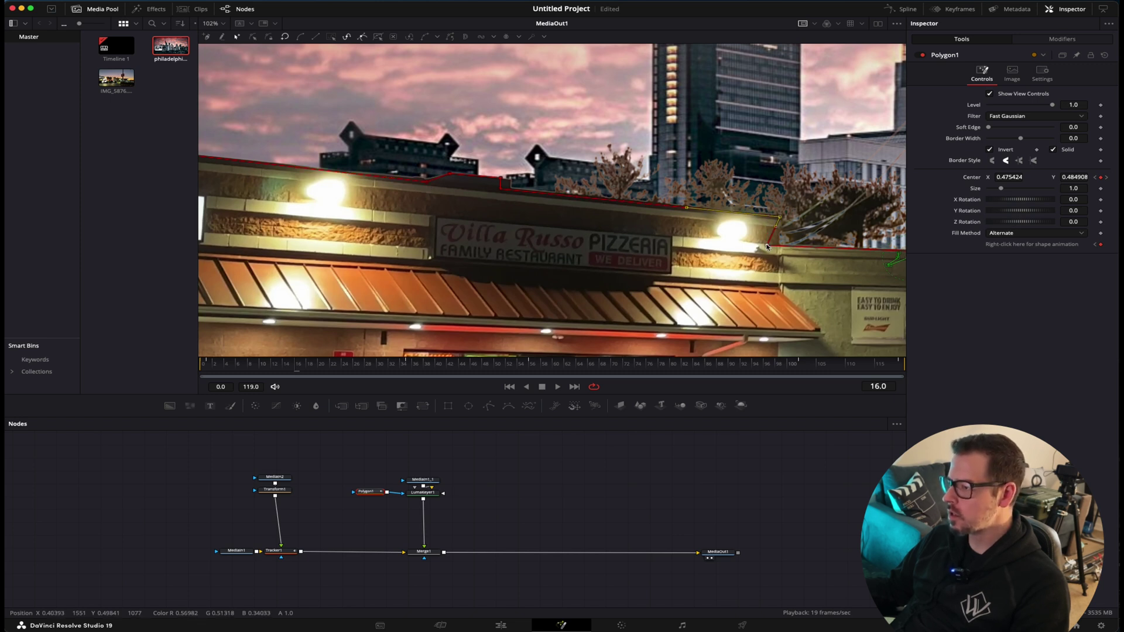
At frame 35, pull a mask point onto the juice-bar roof corner
{"action": "scroll", "coordinate": [644, 250], "scroll_direction": "left", "scroll_amount": 5}
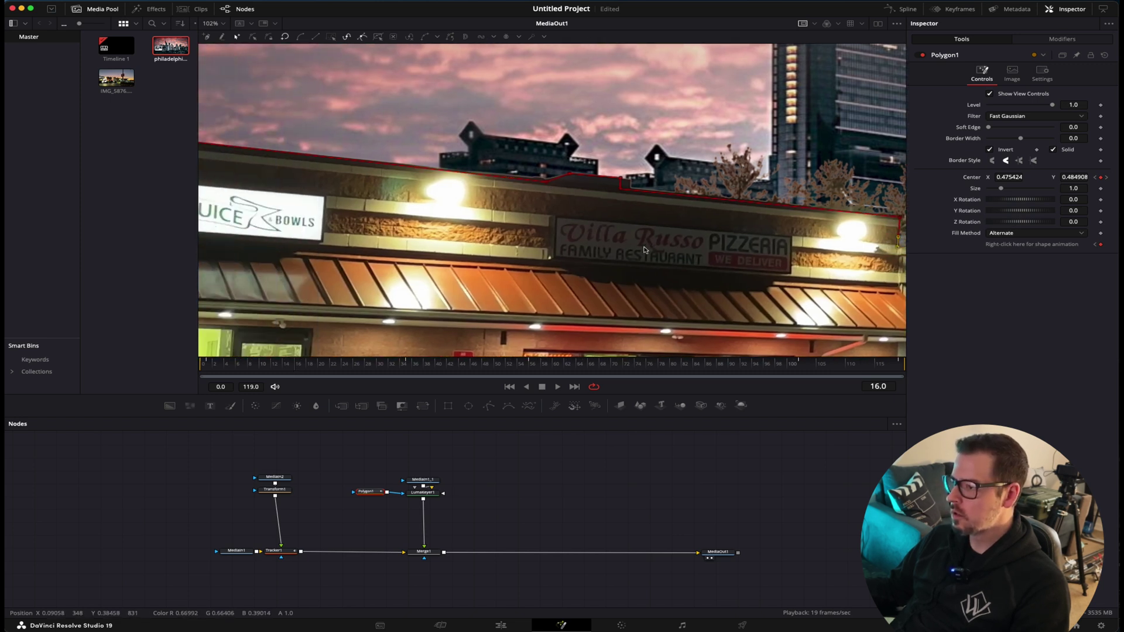
{"action": "scroll", "coordinate": [644, 250], "scroll_direction": "left", "scroll_amount": 8}
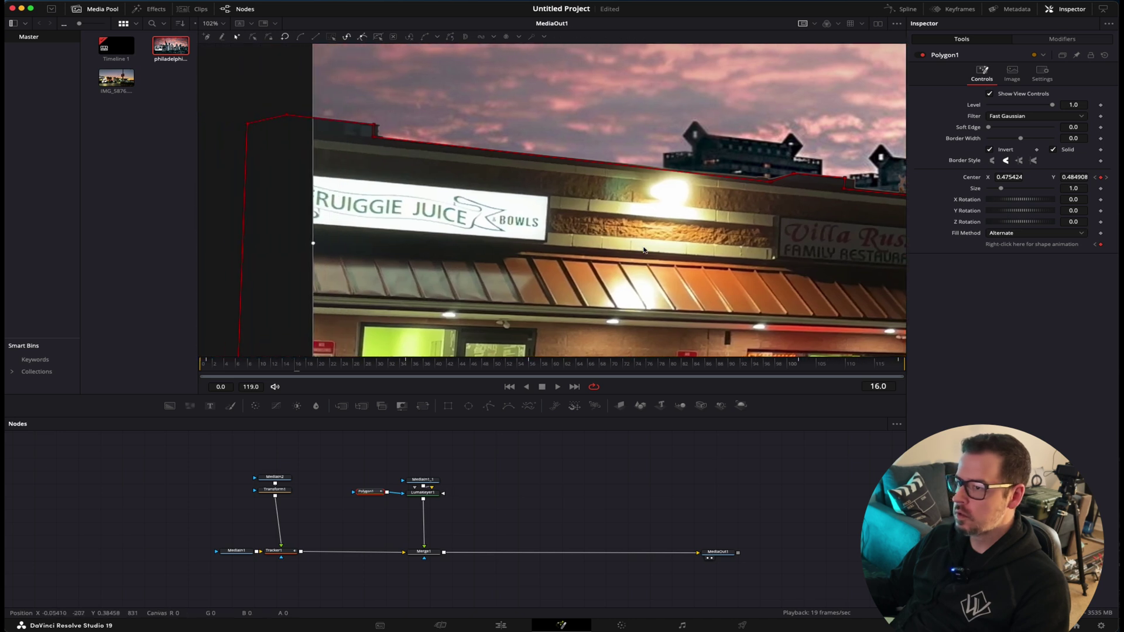
{"action": "left_click", "coordinate": [407, 363]}
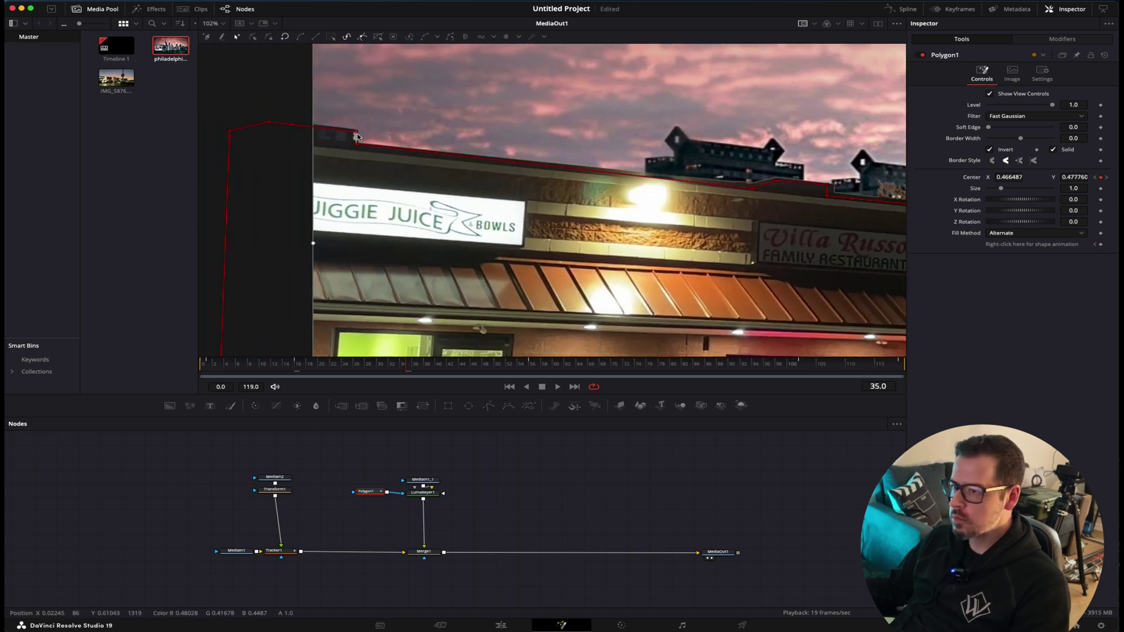
{"action": "left_click_drag", "start_coordinate": [357, 134], "coordinate": [350, 142]}
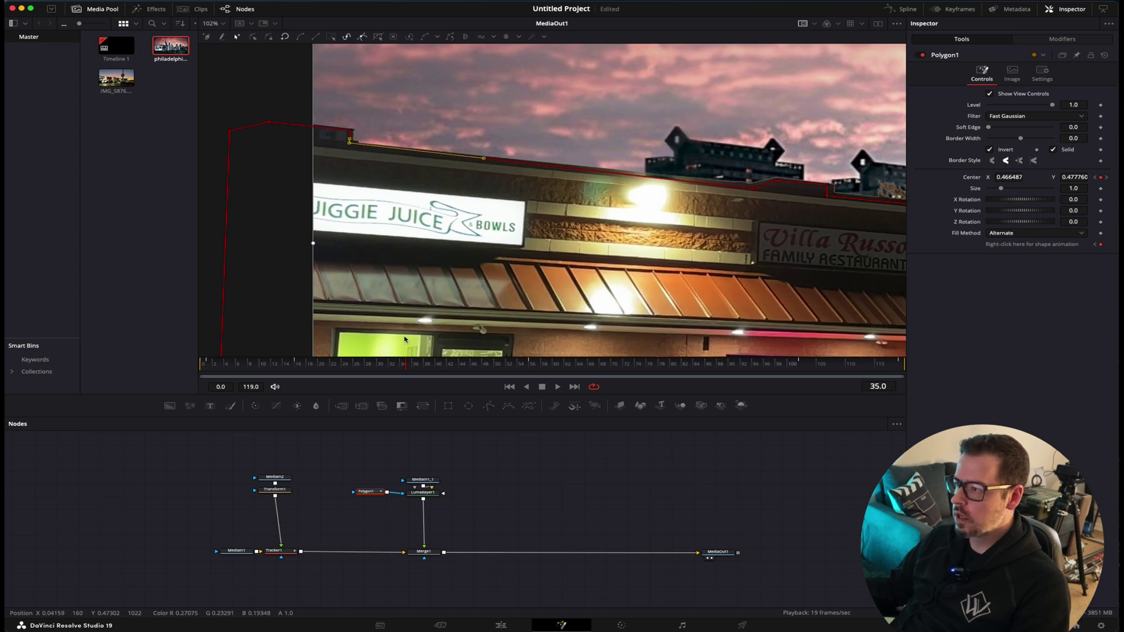
Go to the last frame, 119, and play back the full composite to review the mask
{"action": "key", "text": "End"}
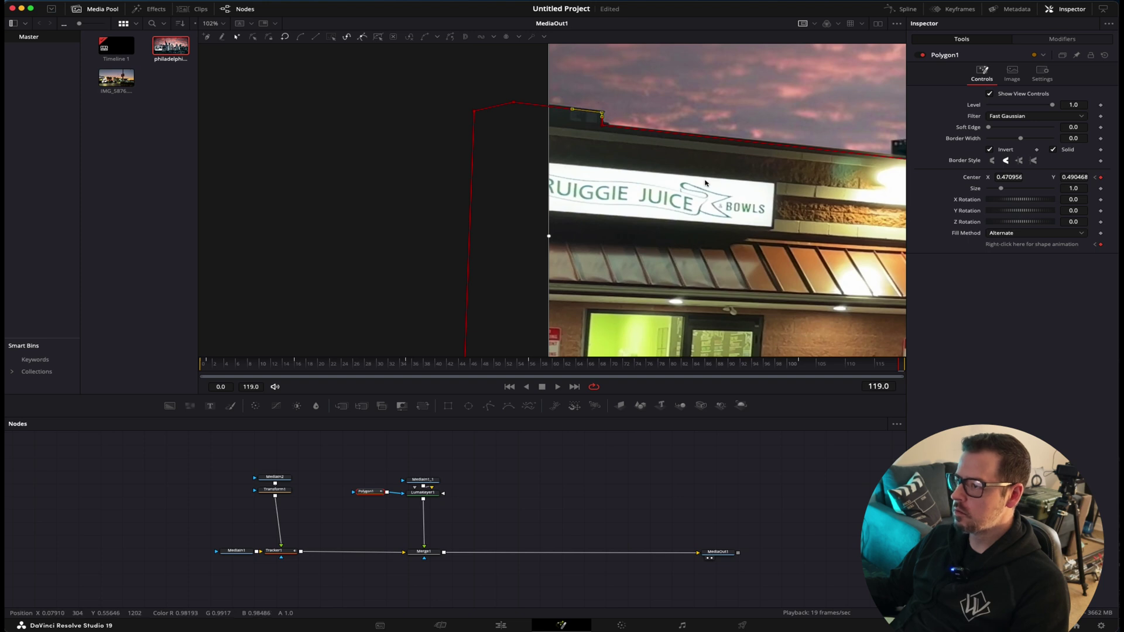
{"action": "key", "text": "space"}
{"action": "scroll", "coordinate": [706, 183], "scroll_direction": "down", "scroll_amount": 5}
{"action": "left_click", "coordinate": [718, 552]}
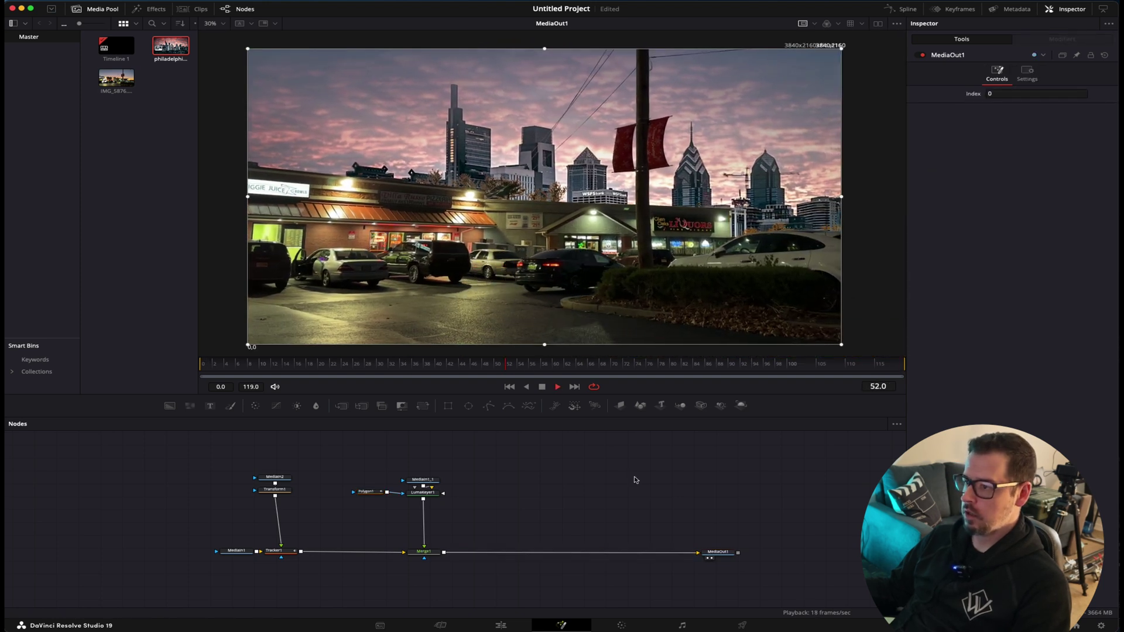
Stop at frame 53 and insert a Color Corrector node after LumaKeyer1 via the tool search
{"action": "key", "text": "space"}
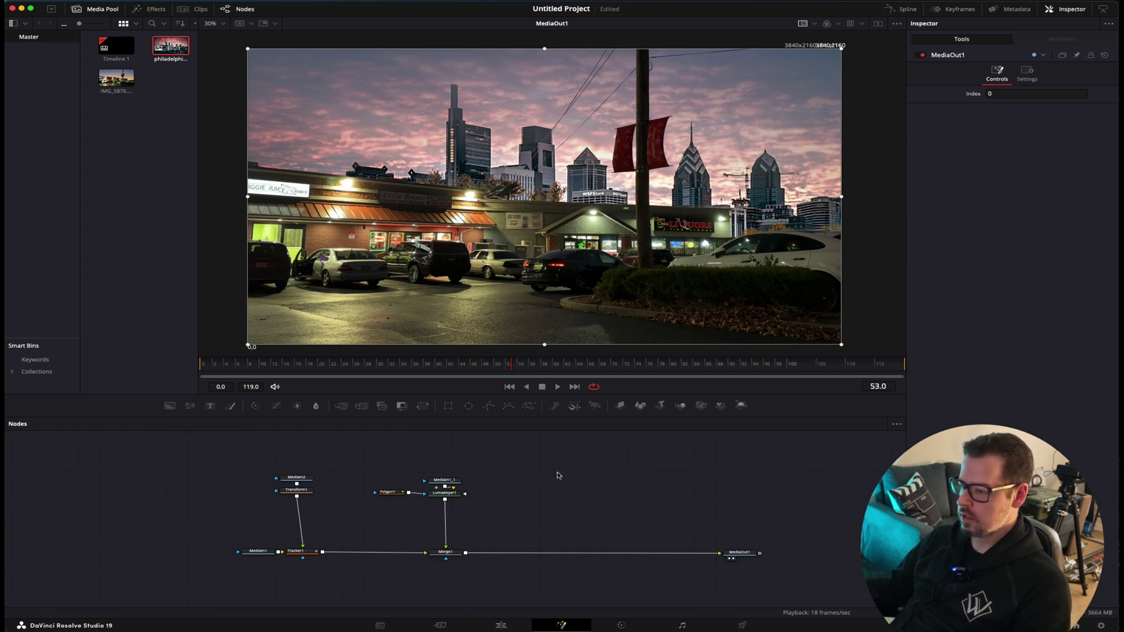
{"action": "left_click", "coordinate": [456, 495]}
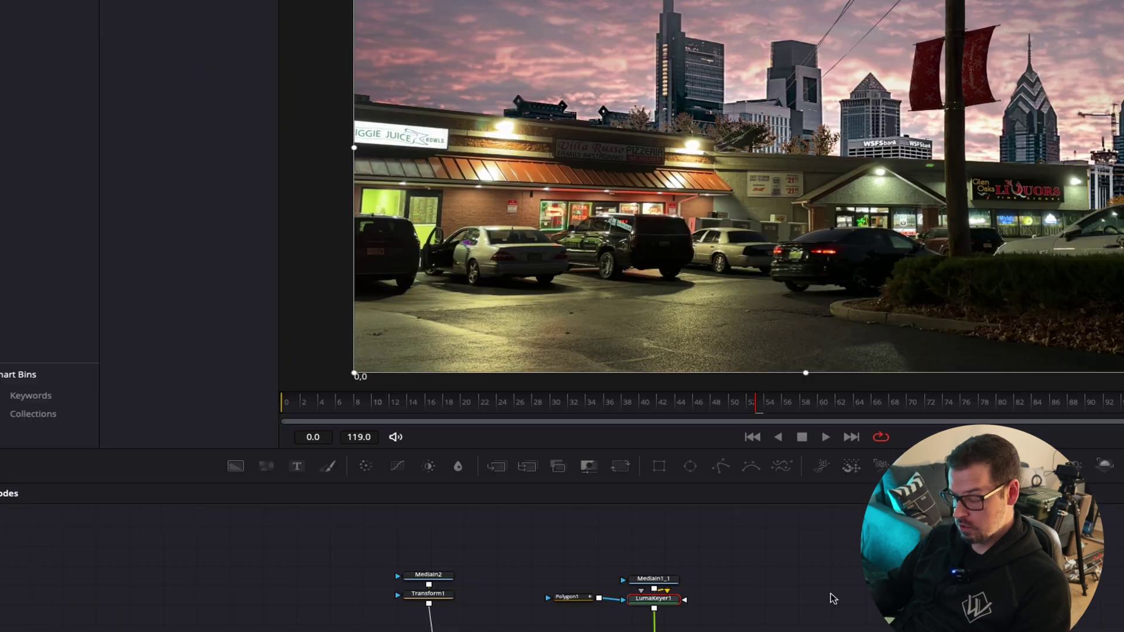
{"action": "key", "text": "shift+space"}
{"action": "type", "text": "luma"}
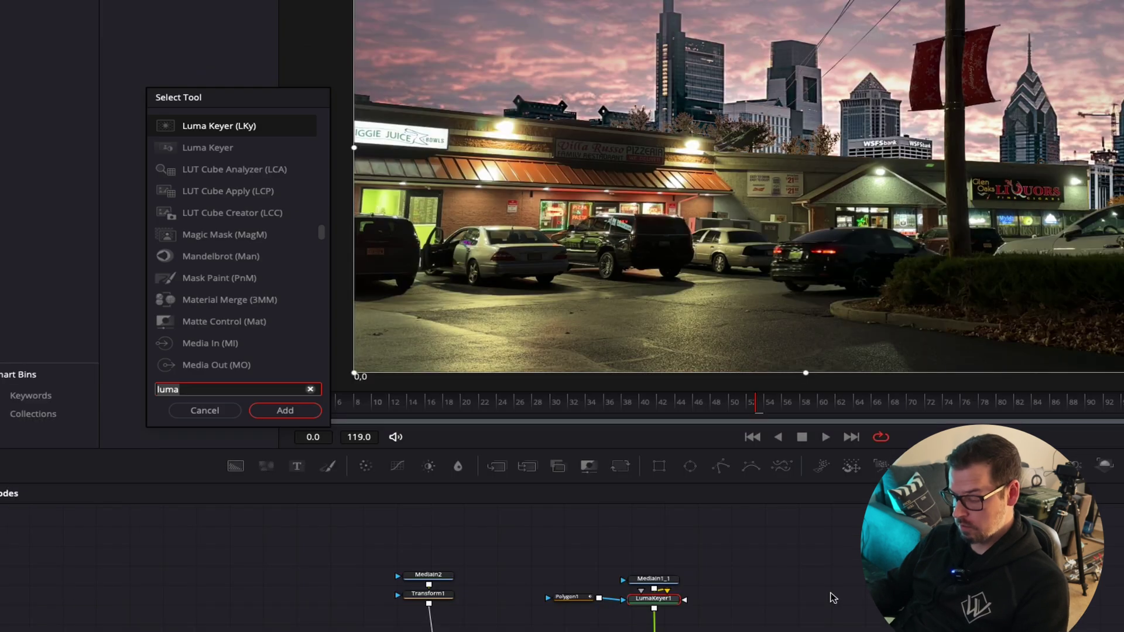
{"action": "key", "text": "BackSpace"}
{"action": "key", "text": "BackSpace"}
{"action": "key", "text": "BackSpace"}
{"action": "key", "text": "BackSpace"}
{"action": "type", "text": "color"}
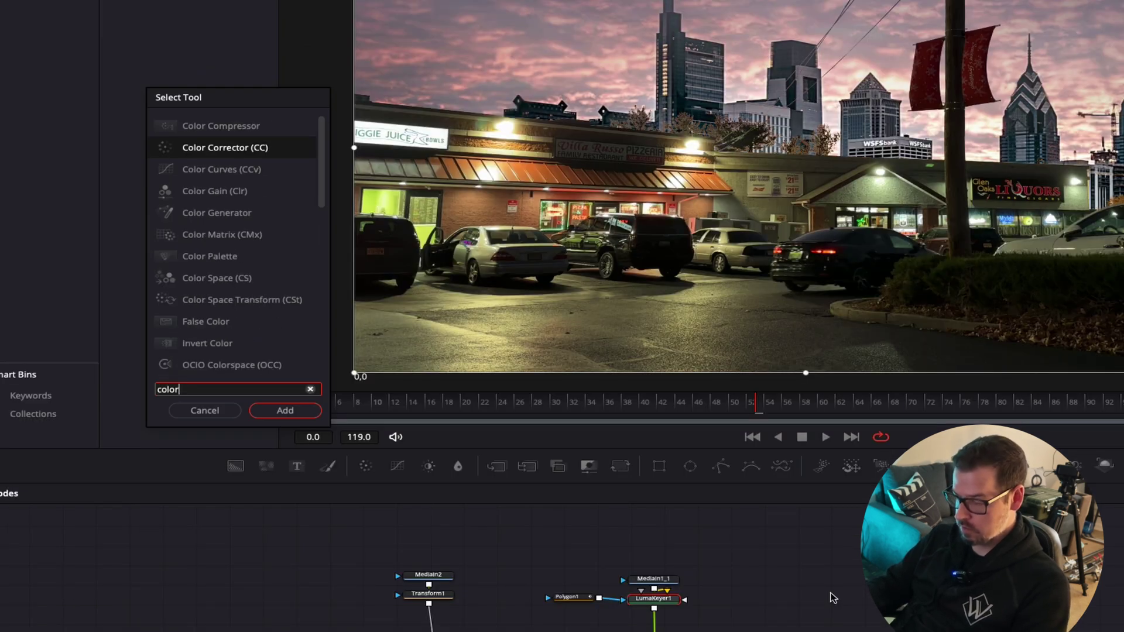
{"action": "left_click", "coordinate": [285, 154]}
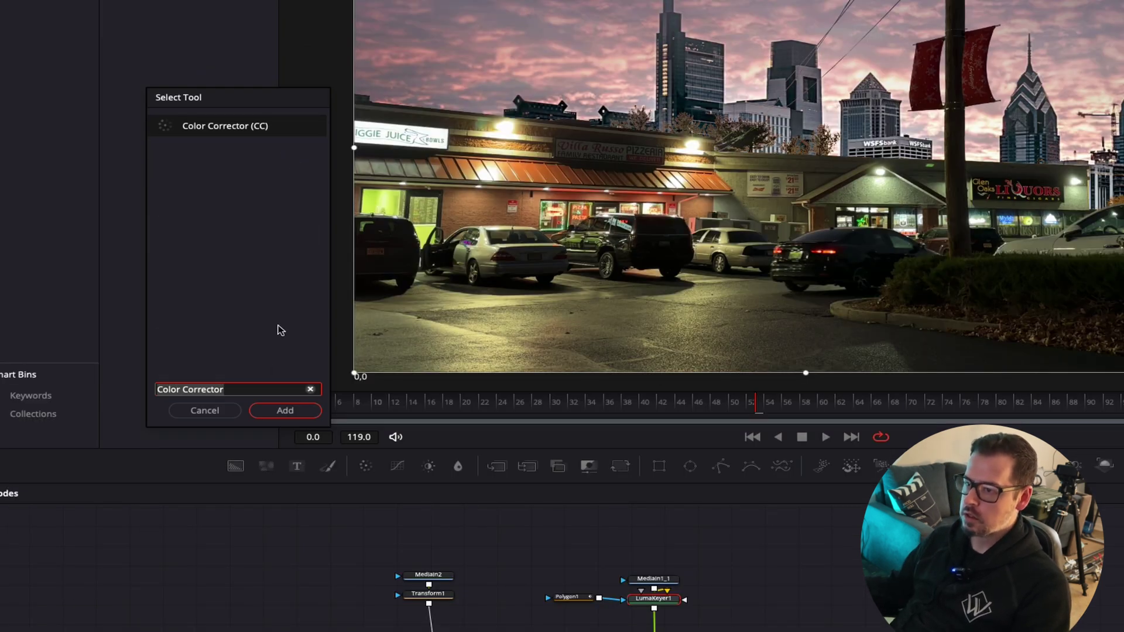
{"action": "left_click", "coordinate": [299, 417]}
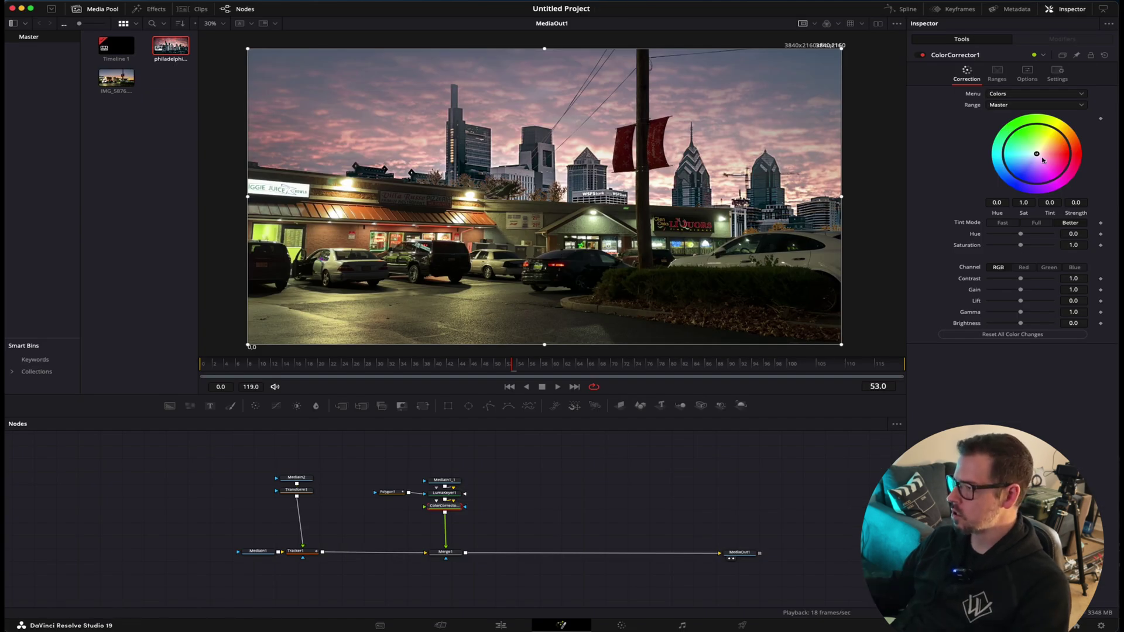
Push ColorCorrector1's colour wheel toward pink, settling at Tint -0.0826, Strength 0.1364
{"action": "left_click_drag", "start_coordinate": [1038, 155], "coordinate": [1052, 158]}
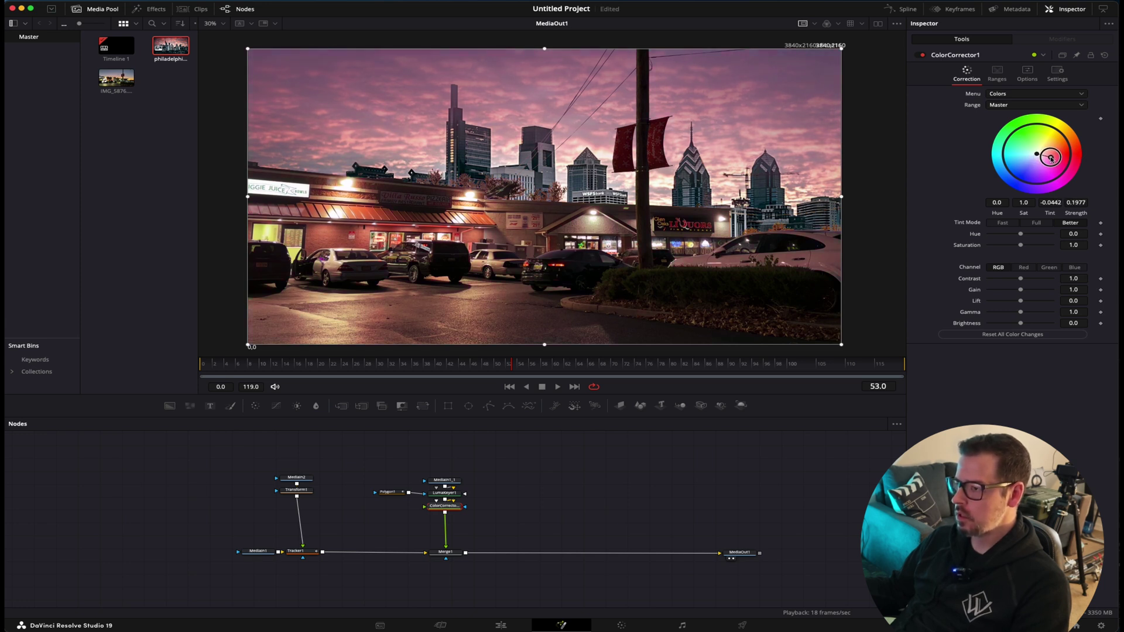
{"action": "left_click_drag", "start_coordinate": [1051, 157], "coordinate": [1047, 159]}
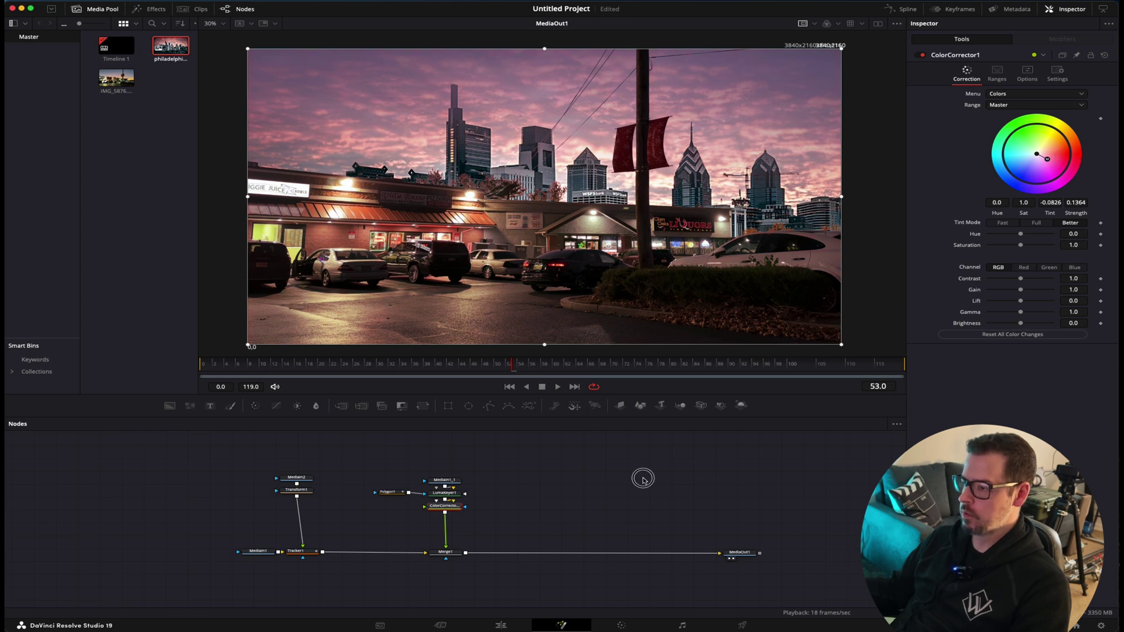